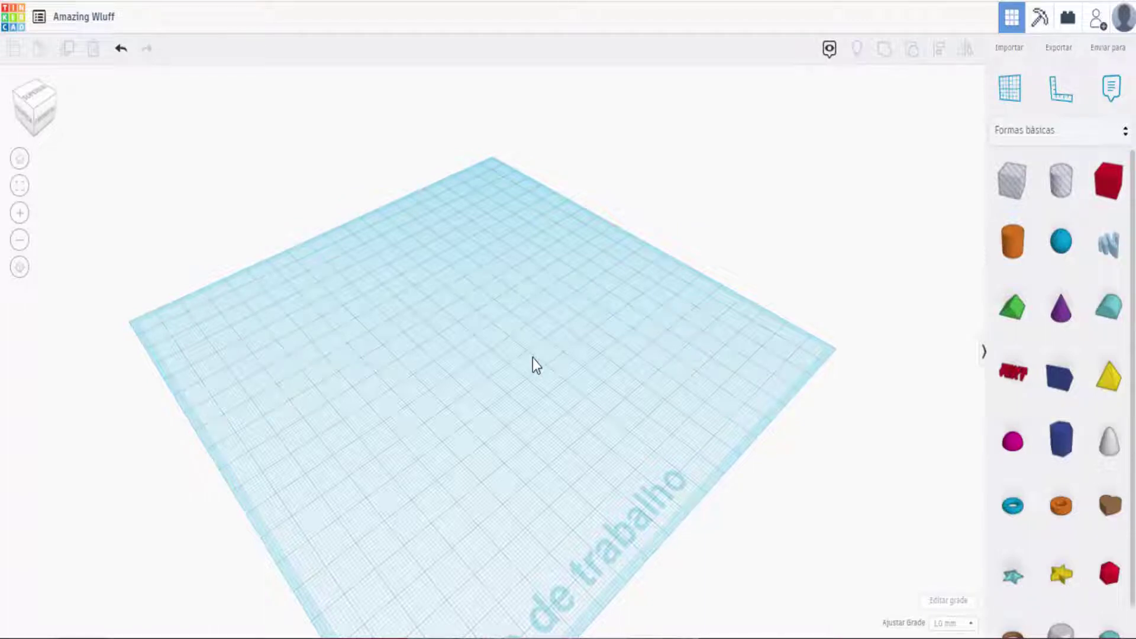
Place a solid box near the middle of the workplane and set its length along the front edge to 50 mm
left_click(1108, 180)
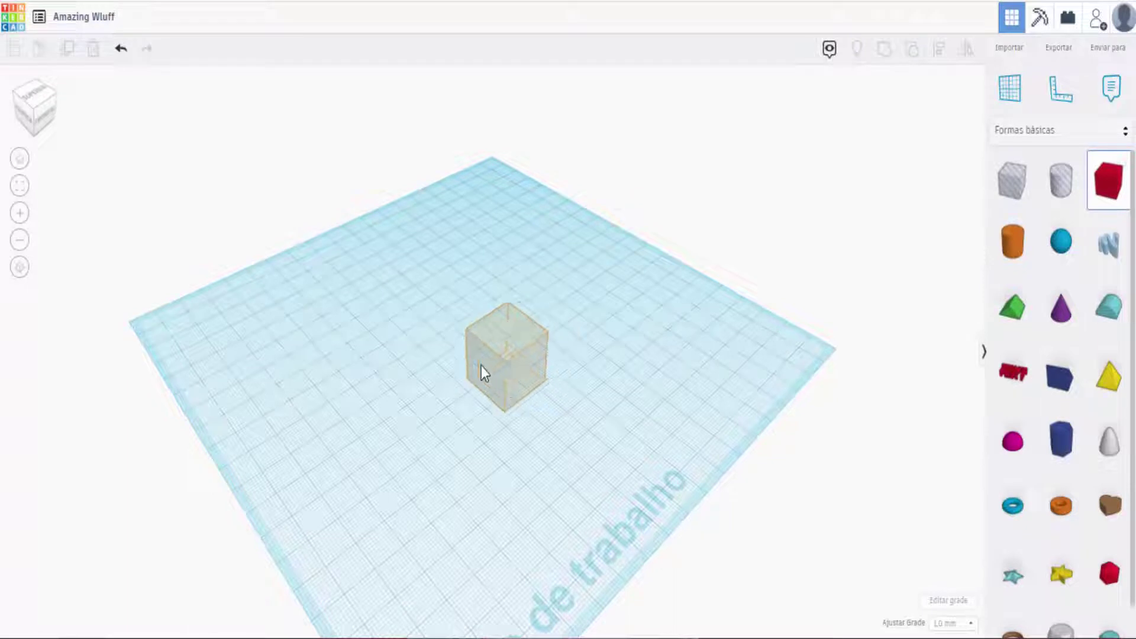
left_click(472, 348)
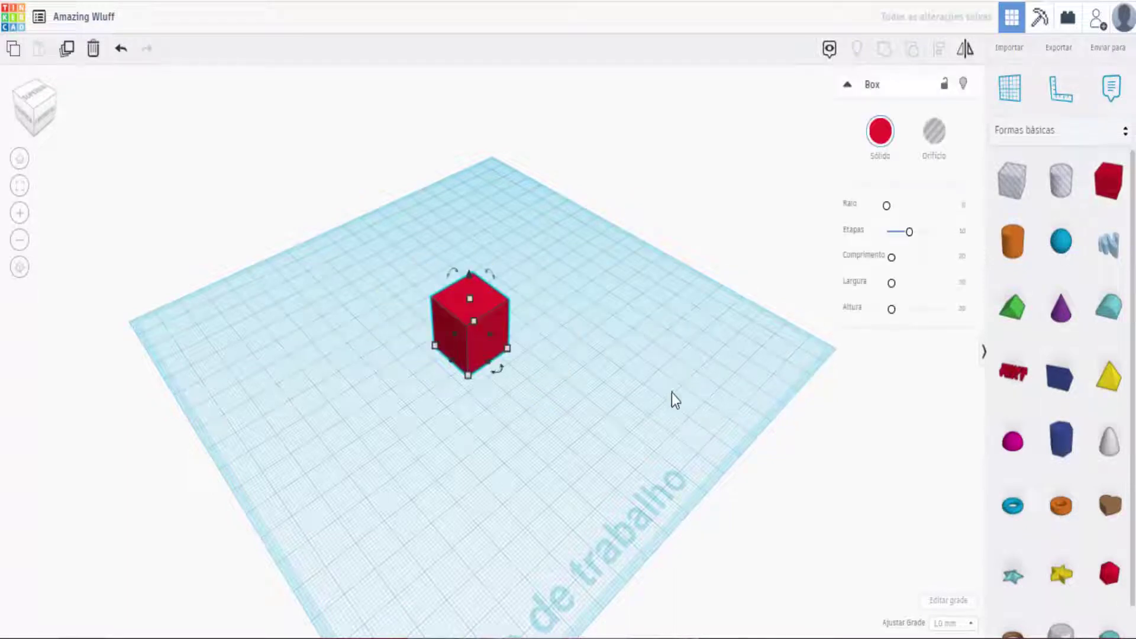
right_click_drag(606, 400, 599, 359)
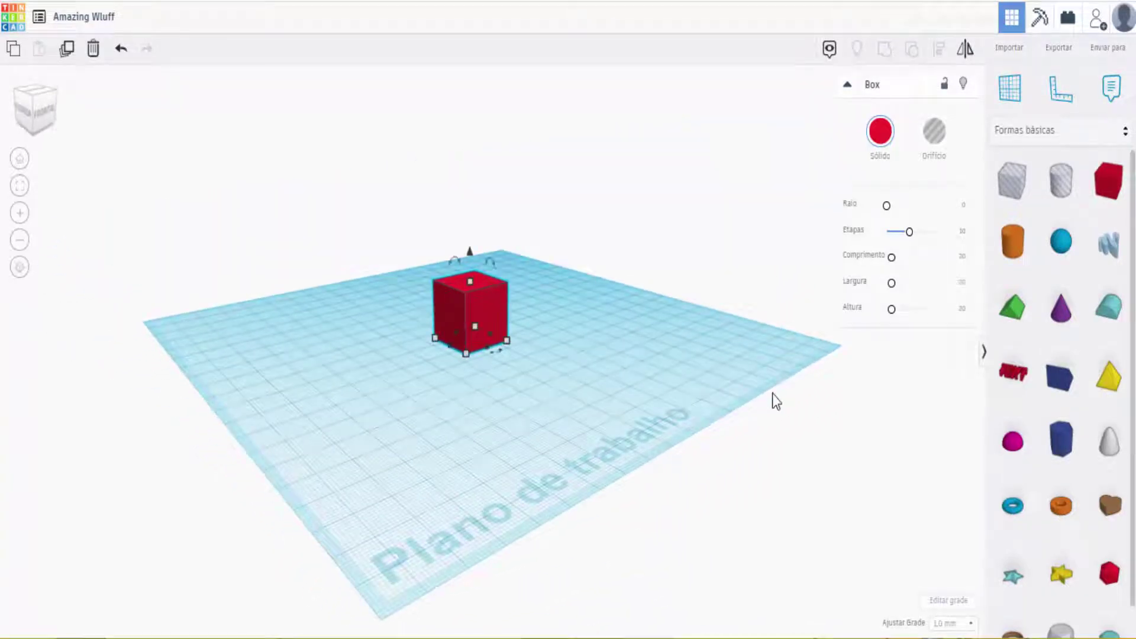
scroll(563, 319, "up", 10)
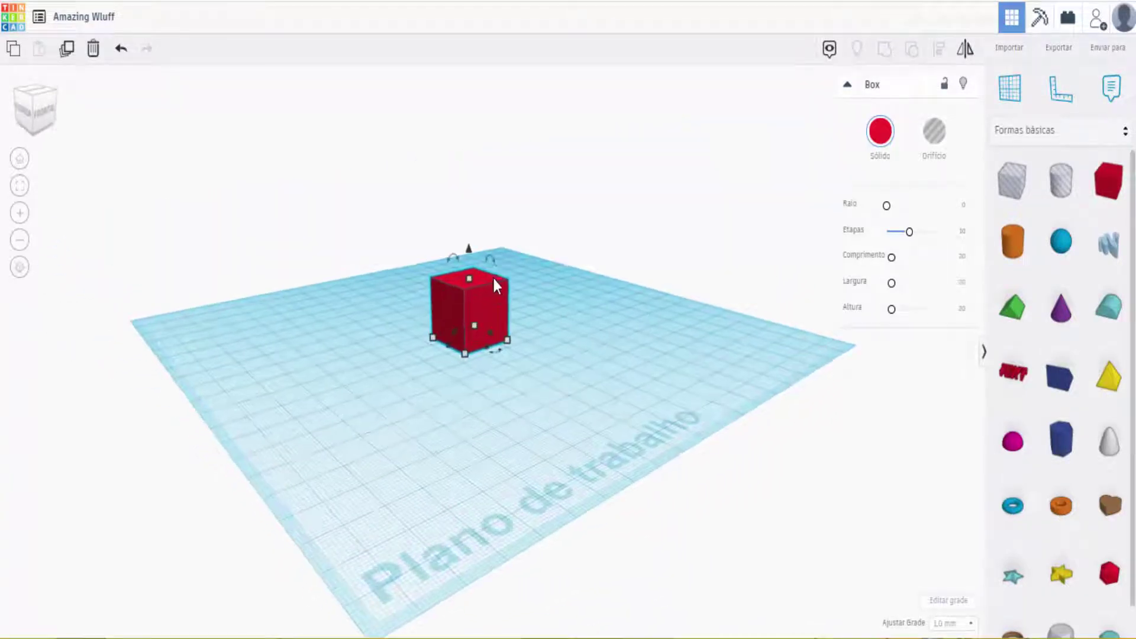
scroll(553, 228, "up", 5)
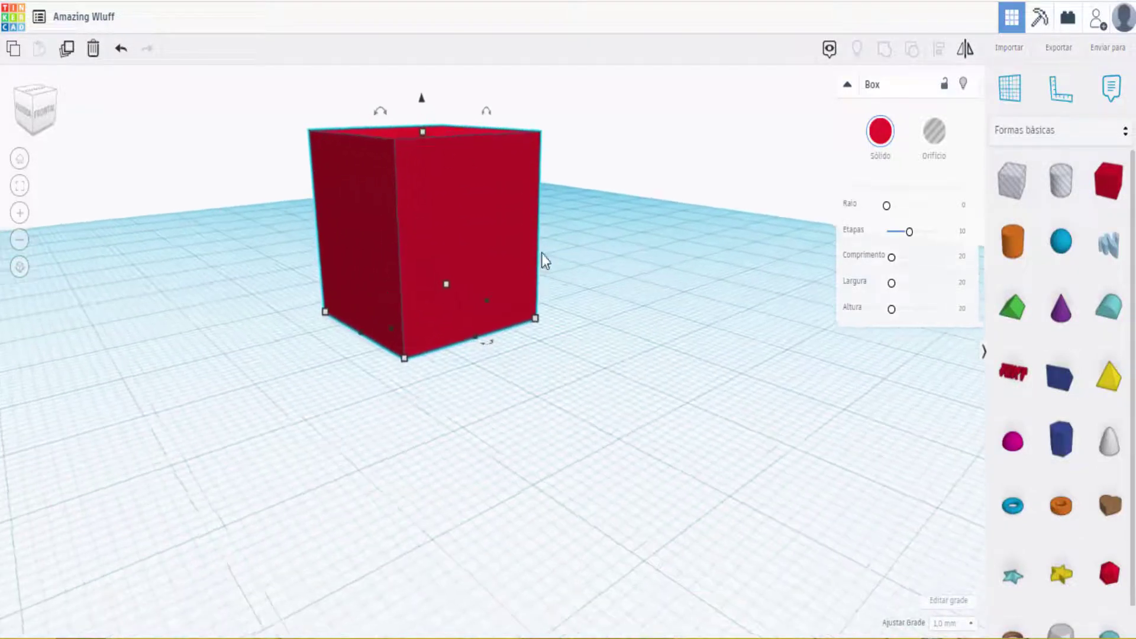
scroll(566, 406, "down", 3)
right_click_drag(264, 132, 287, 137)
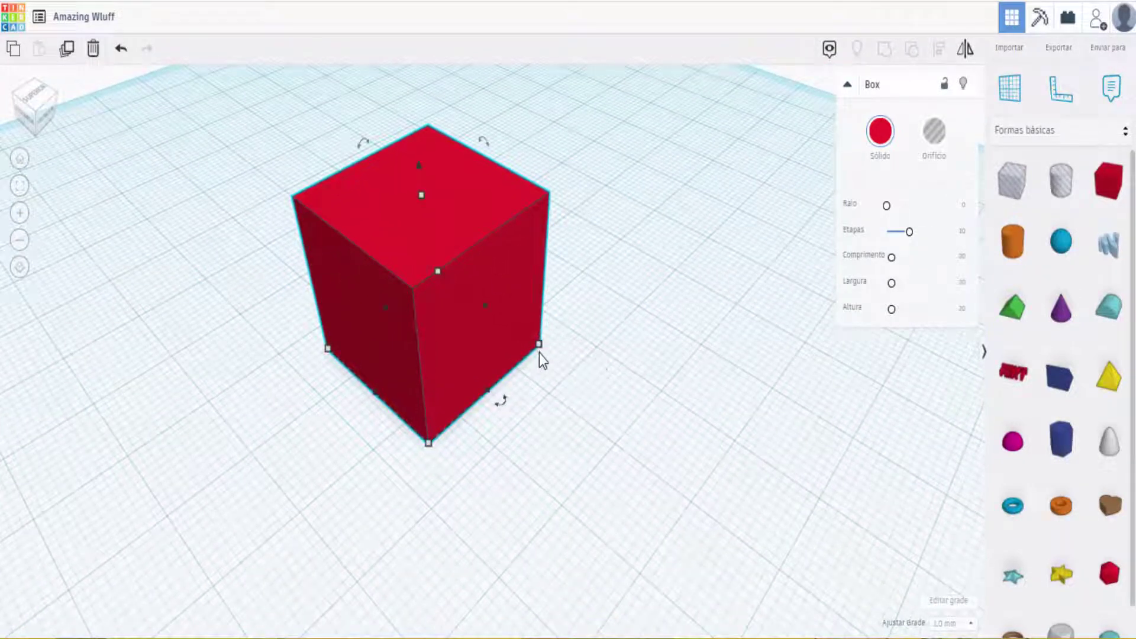
left_click(539, 346)
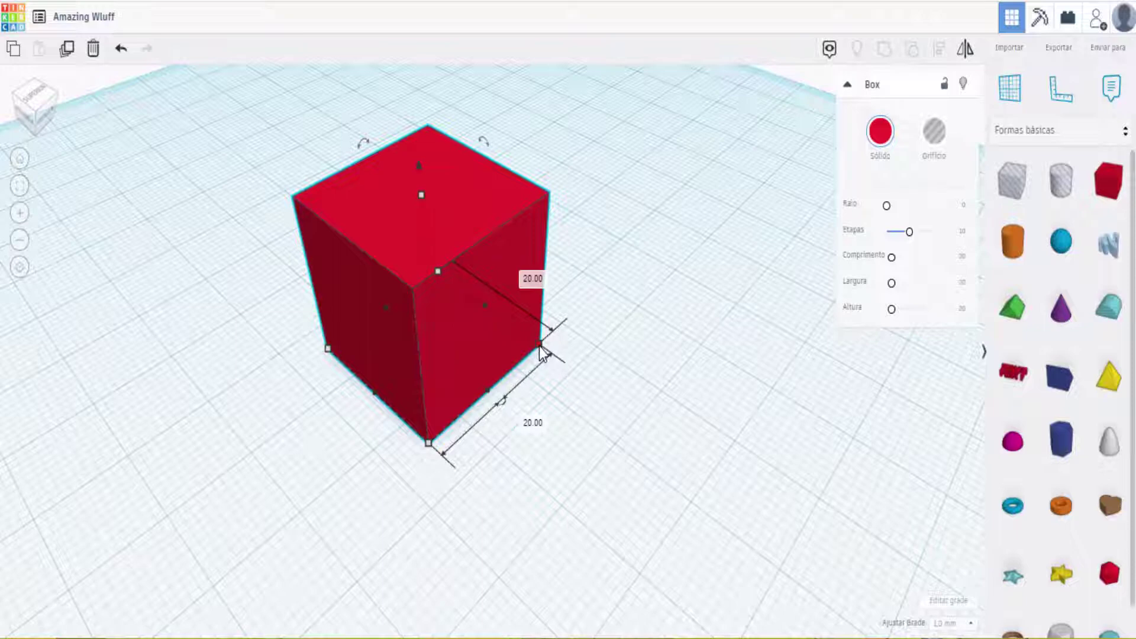
left_click(523, 418)
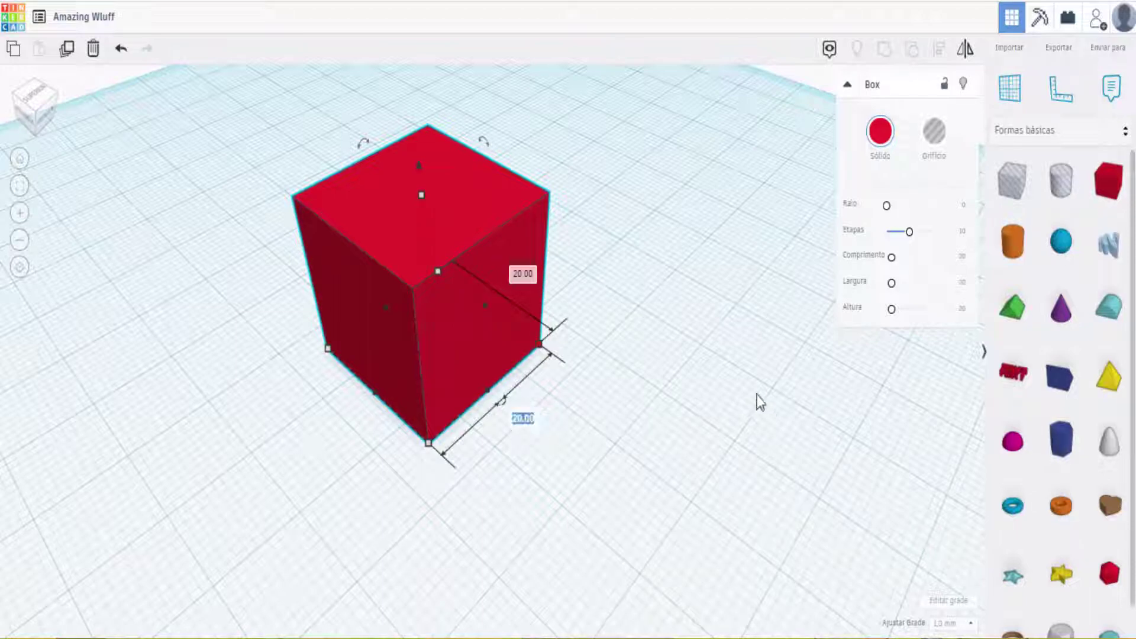
type("50")
key("Return")
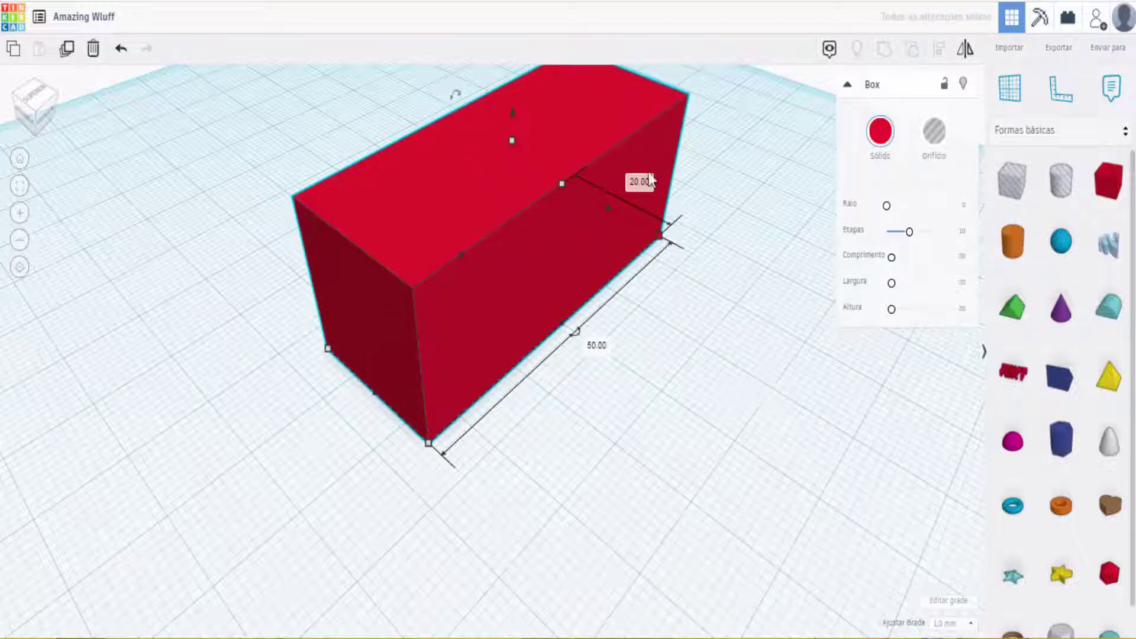
Set the width of the 50 mm long box to 30 mm and deselect it
left_click(641, 182)
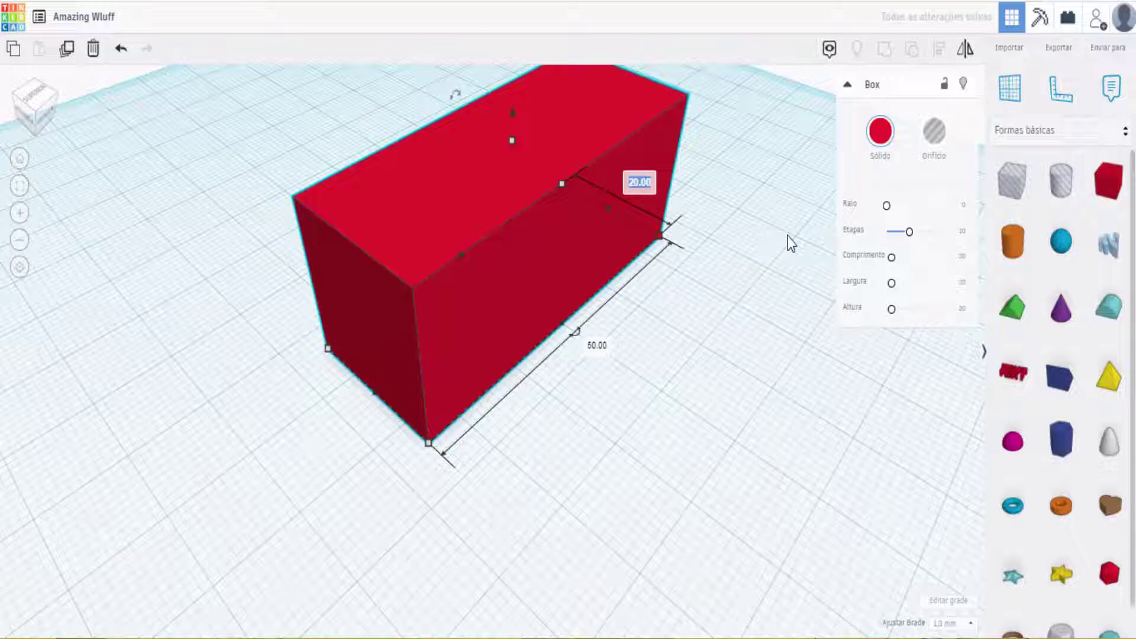
type("30")
key("Return")
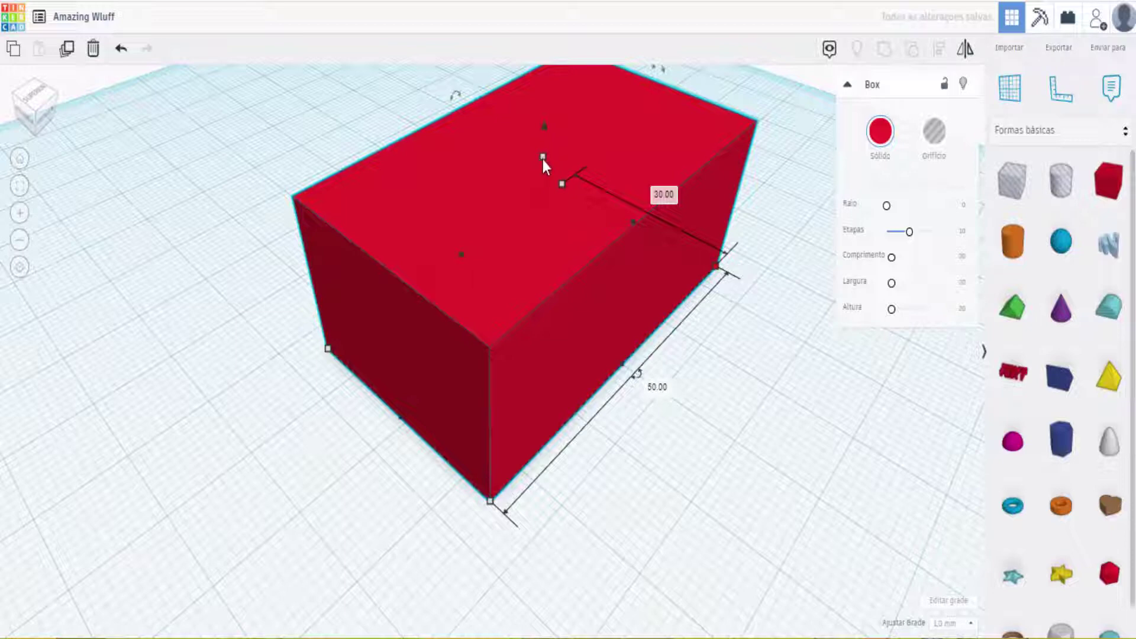
mouse_move(541, 158)
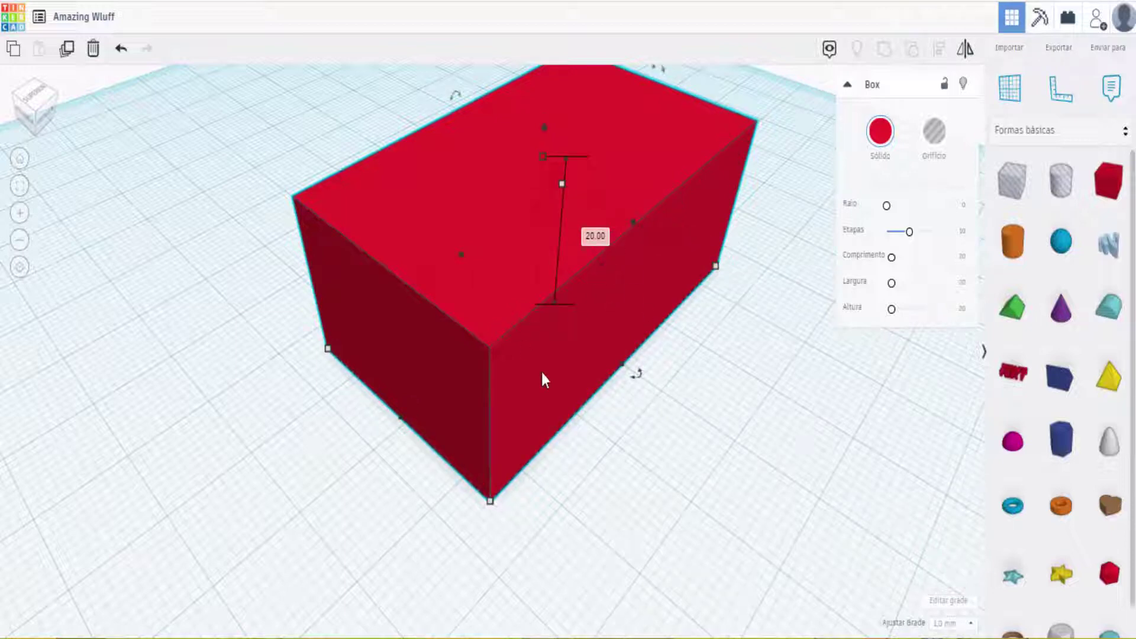
scroll(408, 387, "down", 2)
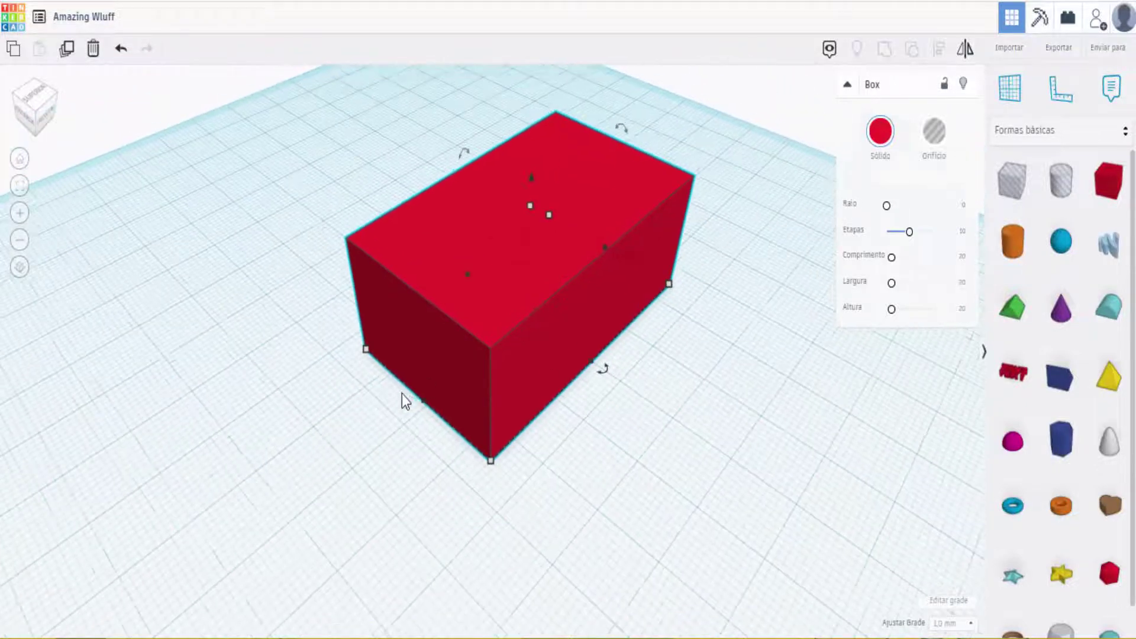
left_click(788, 420)
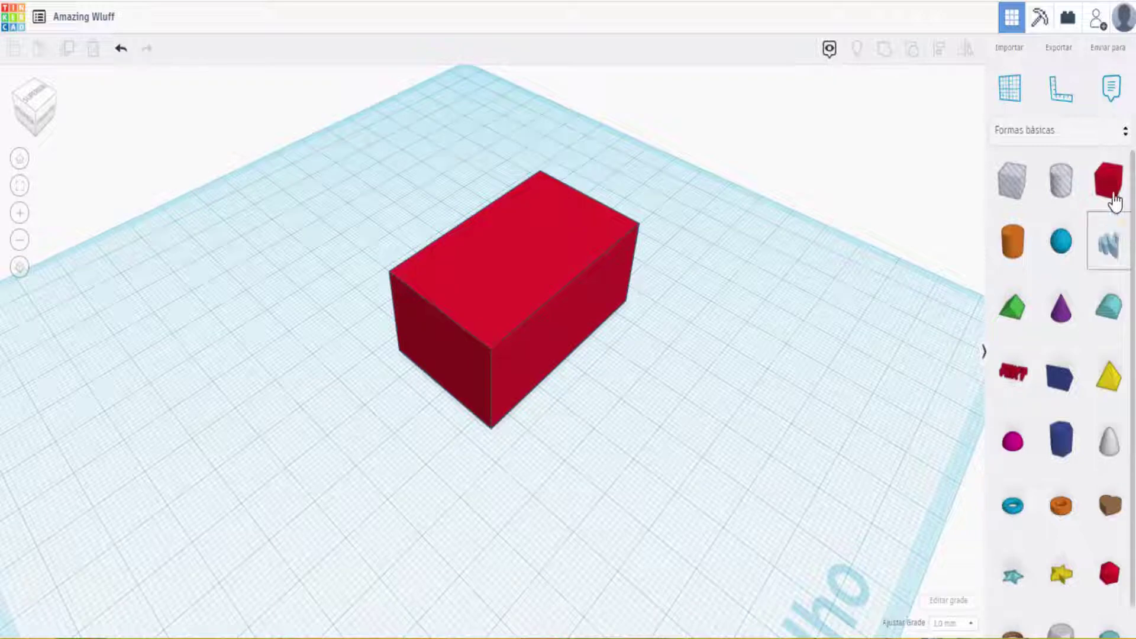
Add a second solid box beside the first and set its front-to-back dimension to 50 mm
left_click_drag(1114, 201, 668, 448)
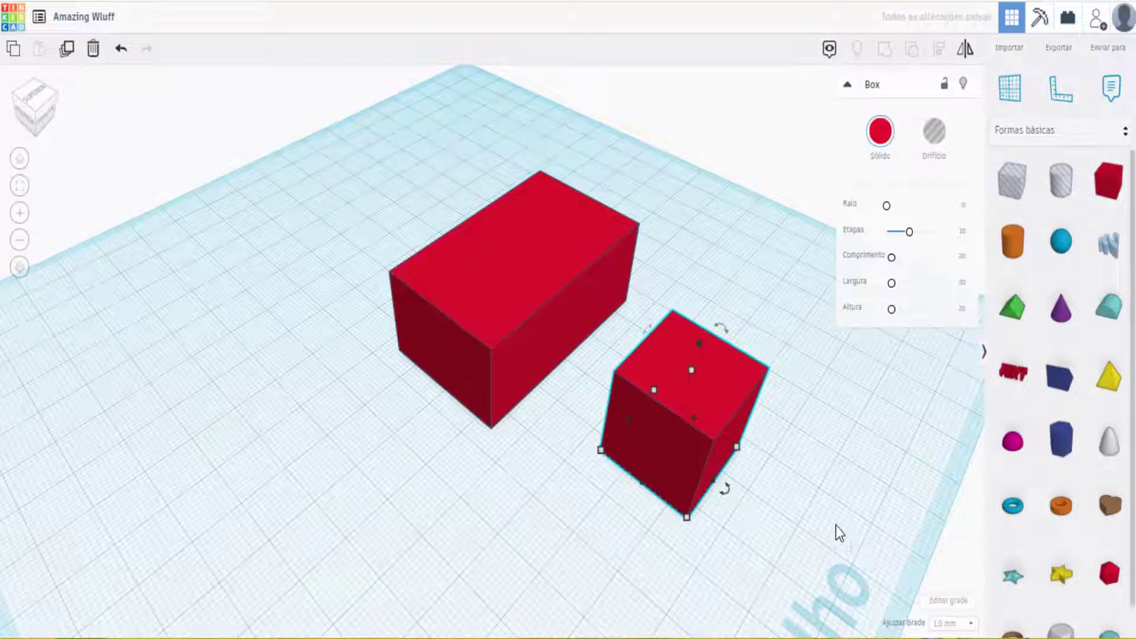
mouse_move(687, 521)
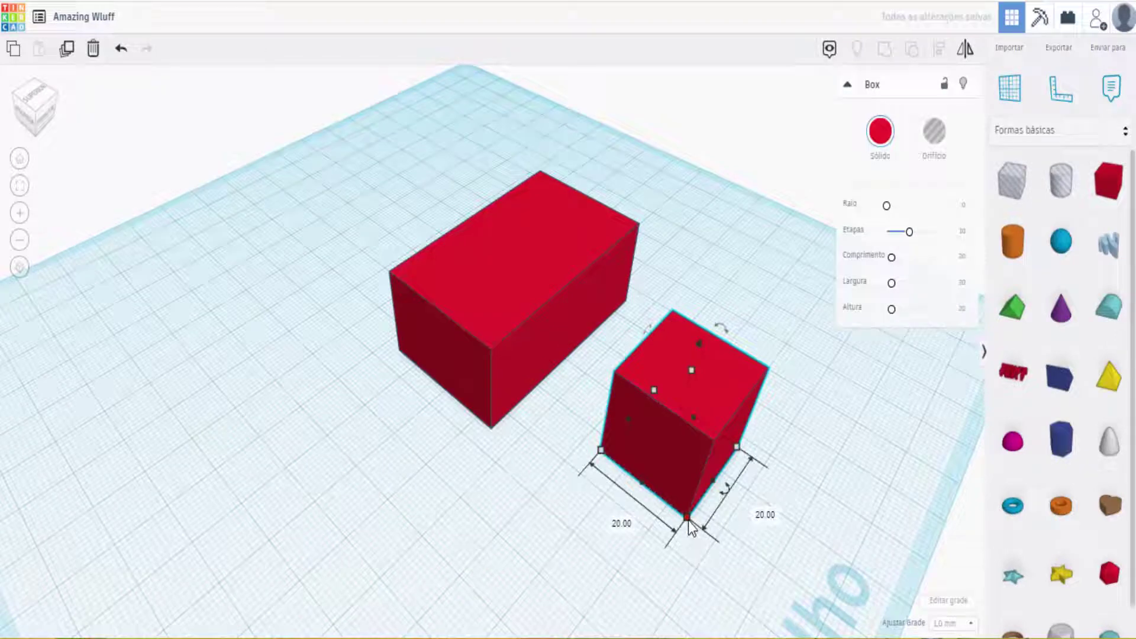
left_click(611, 519)
key("BackSpace")
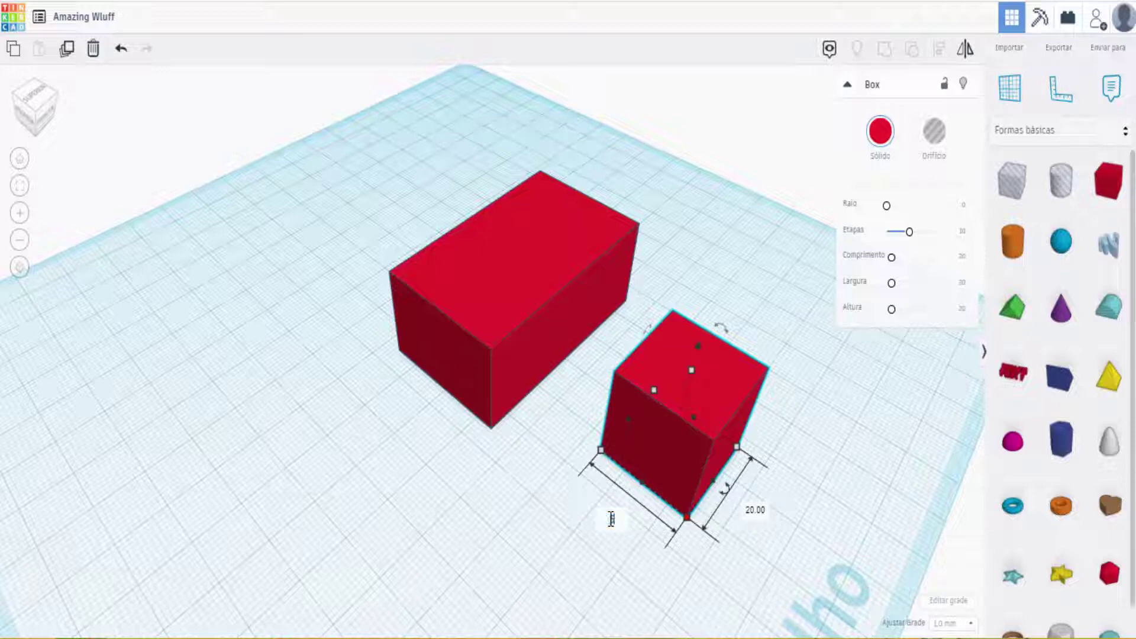
type("30")
key("Return")
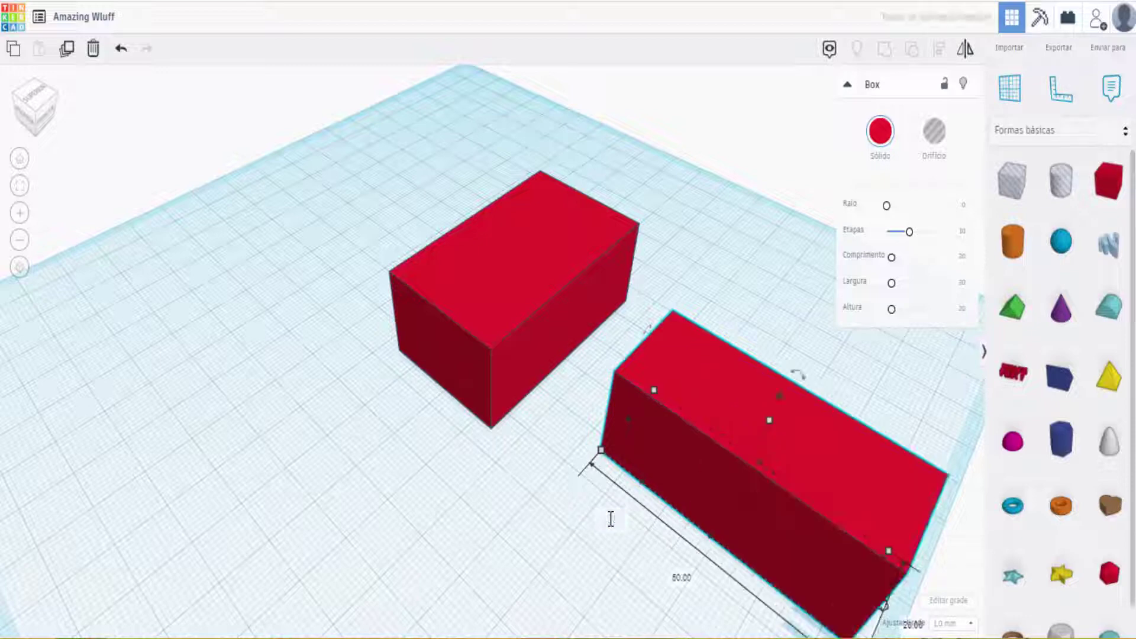
Set the second box's height to 10 mm
left_click(770, 422)
left_click(801, 461)
type("10")
key("Return")
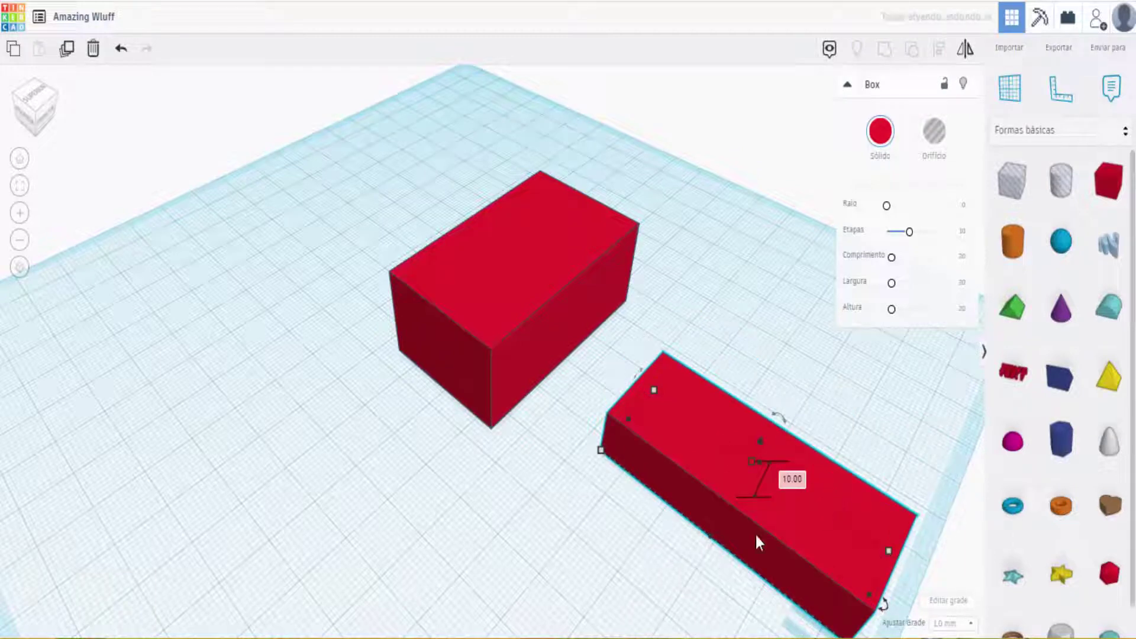
Check the first box's base dimensions, and set the flat box's remaining base side to 50 mm
left_click(580, 321)
mouse_move(625, 301)
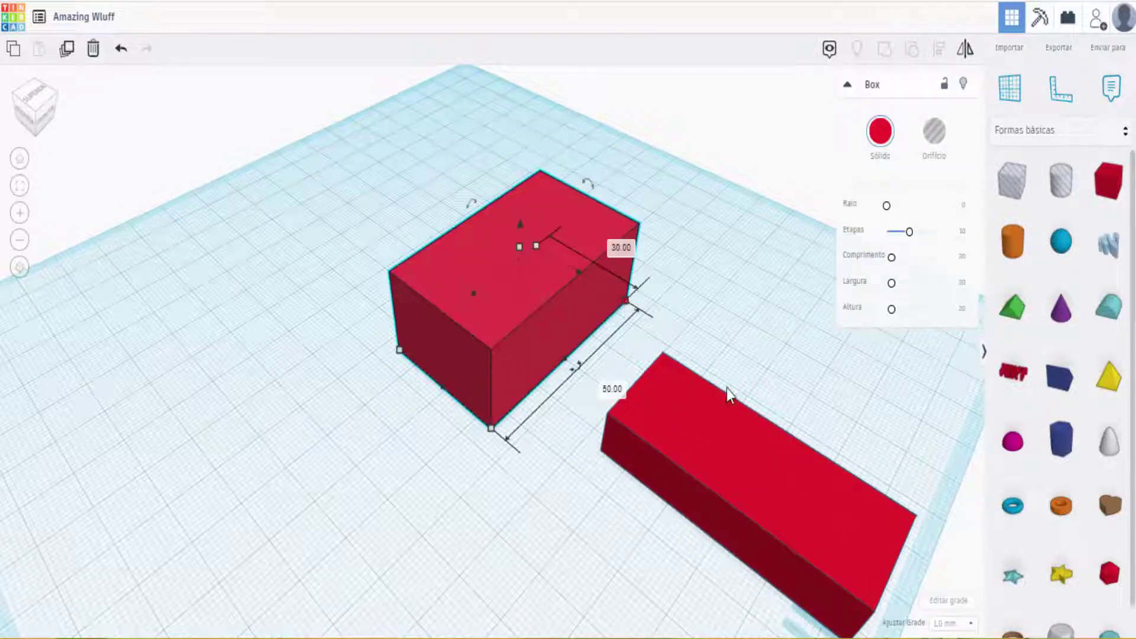
left_click(729, 449)
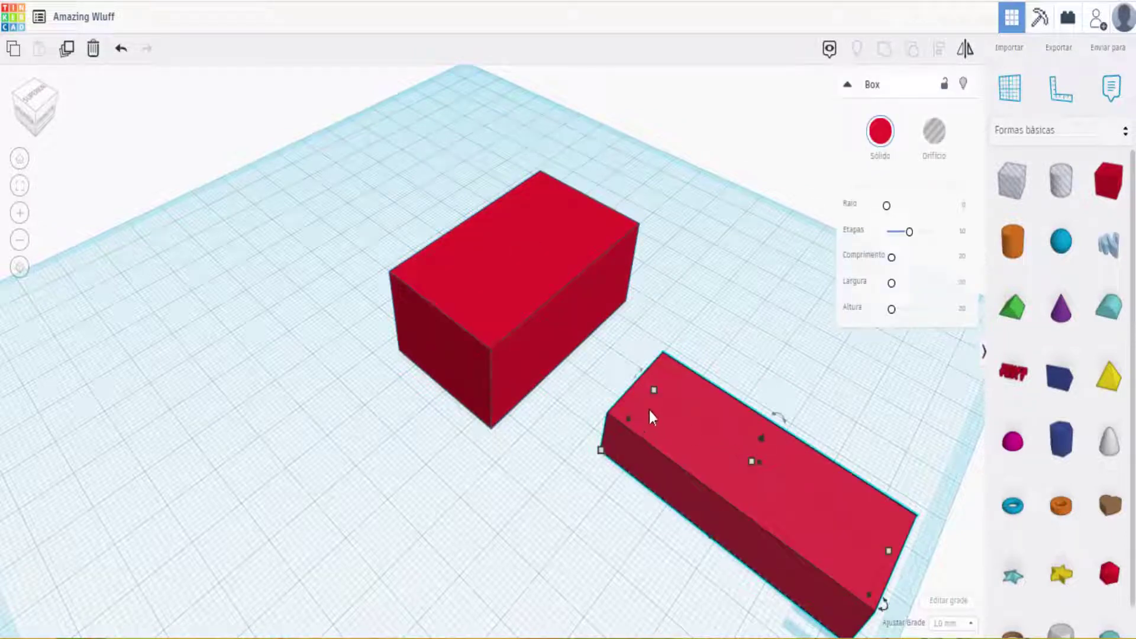
mouse_move(652, 388)
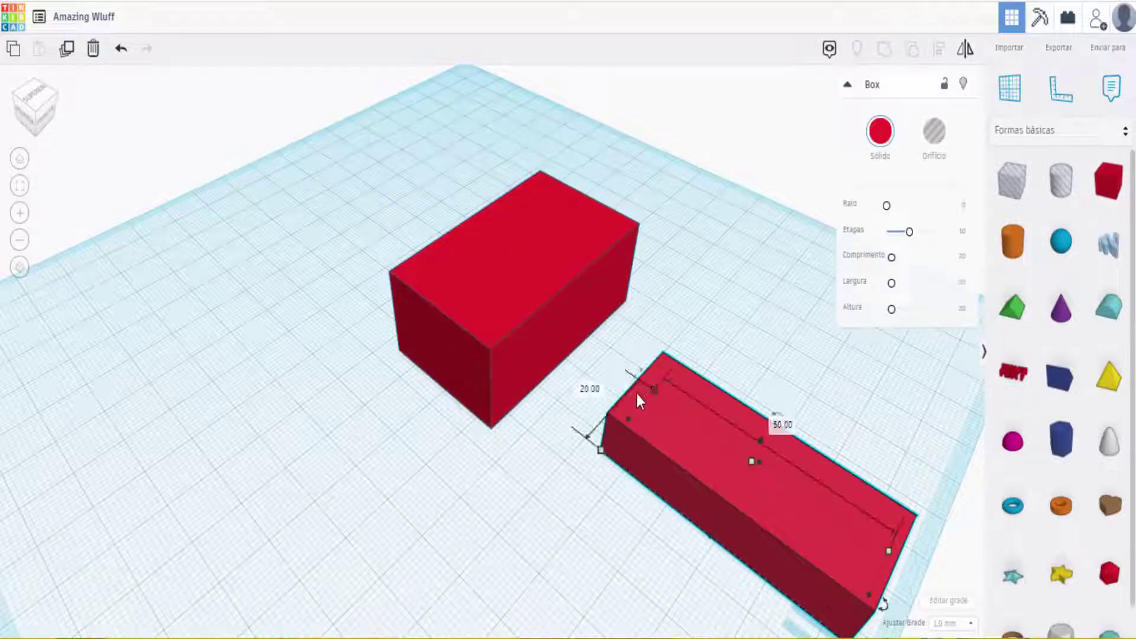
left_click(591, 389)
type("50")
key("Return")
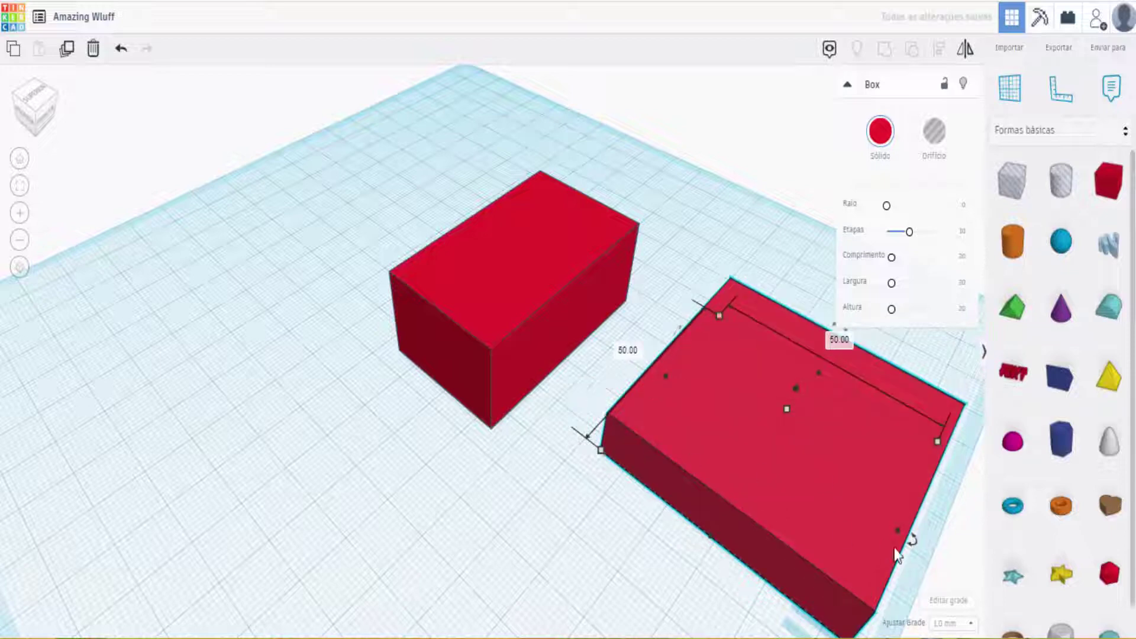
left_click(970, 547)
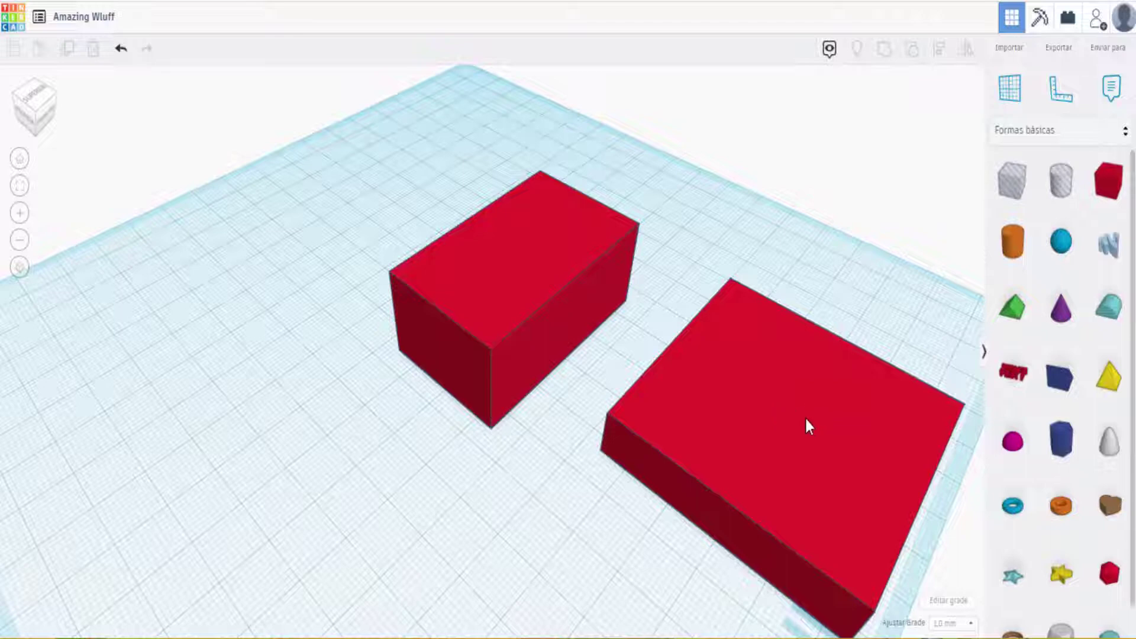
Place a cylinder hole on the empty workplane area on the other side of the taller box and set its base to 30 × 30 mm
left_click(1062, 189)
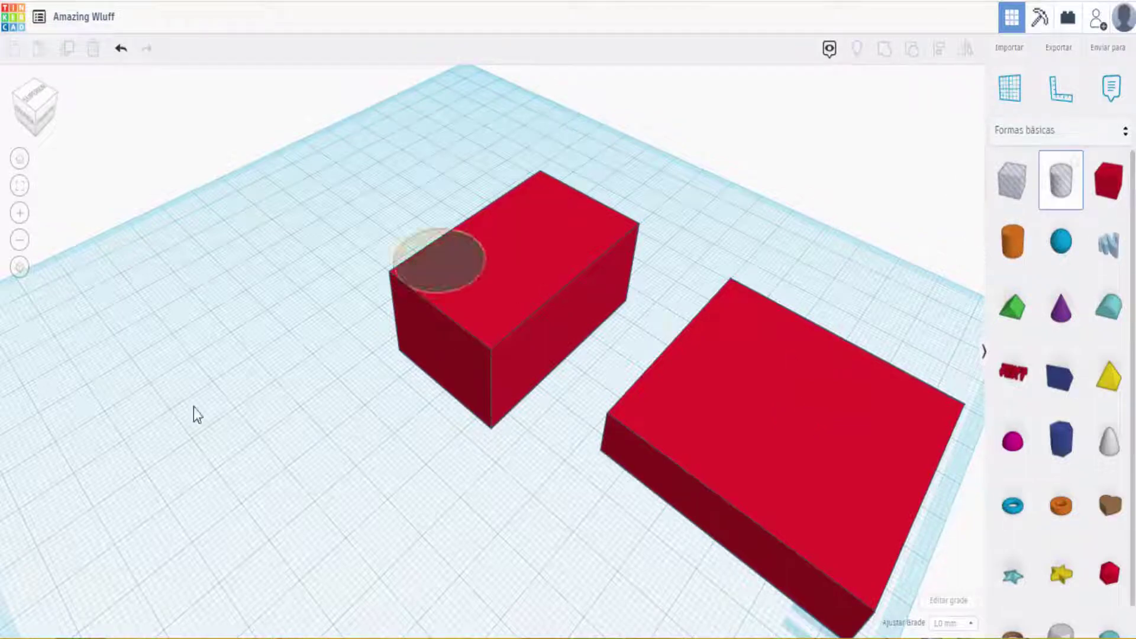
left_click(176, 417)
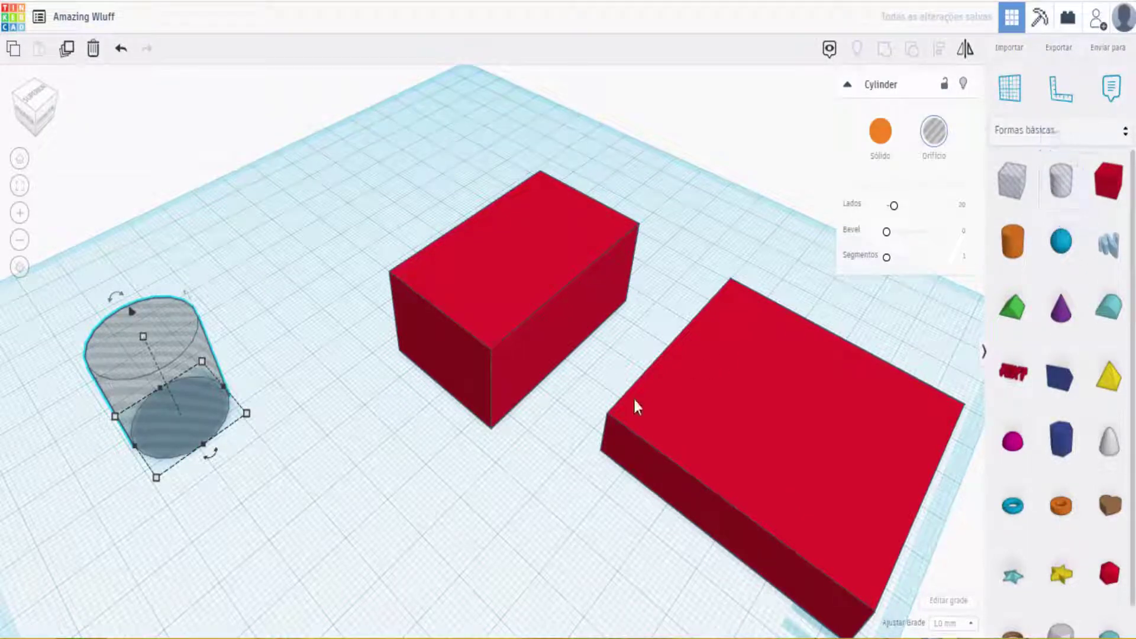
mouse_move(249, 417)
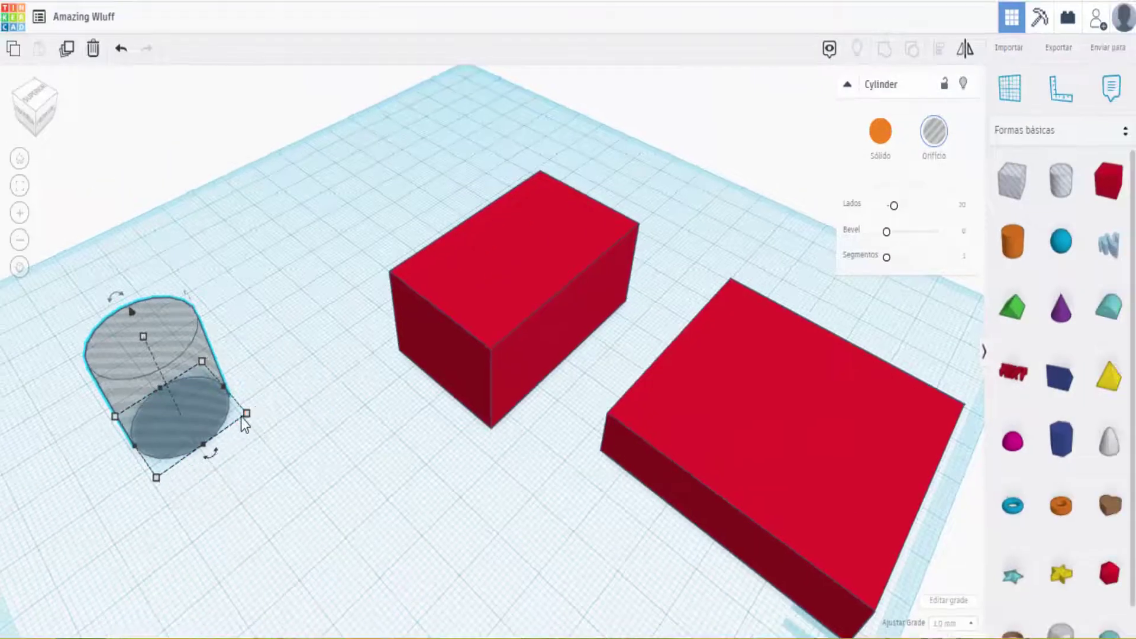
left_click(246, 414)
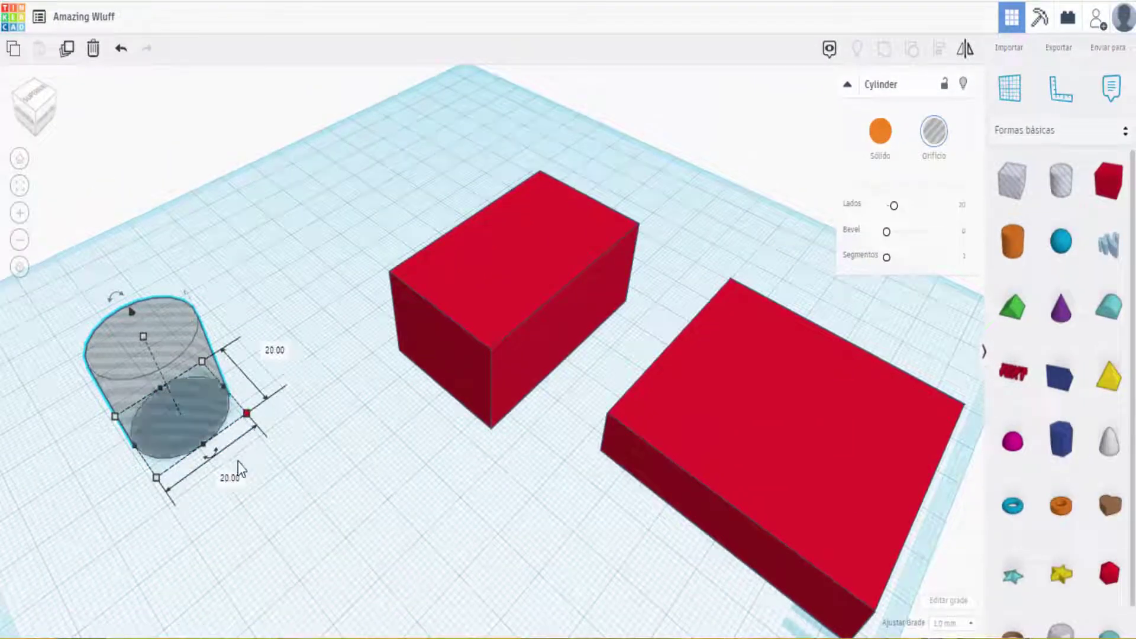
left_click(276, 353)
type("30")
key("Return")
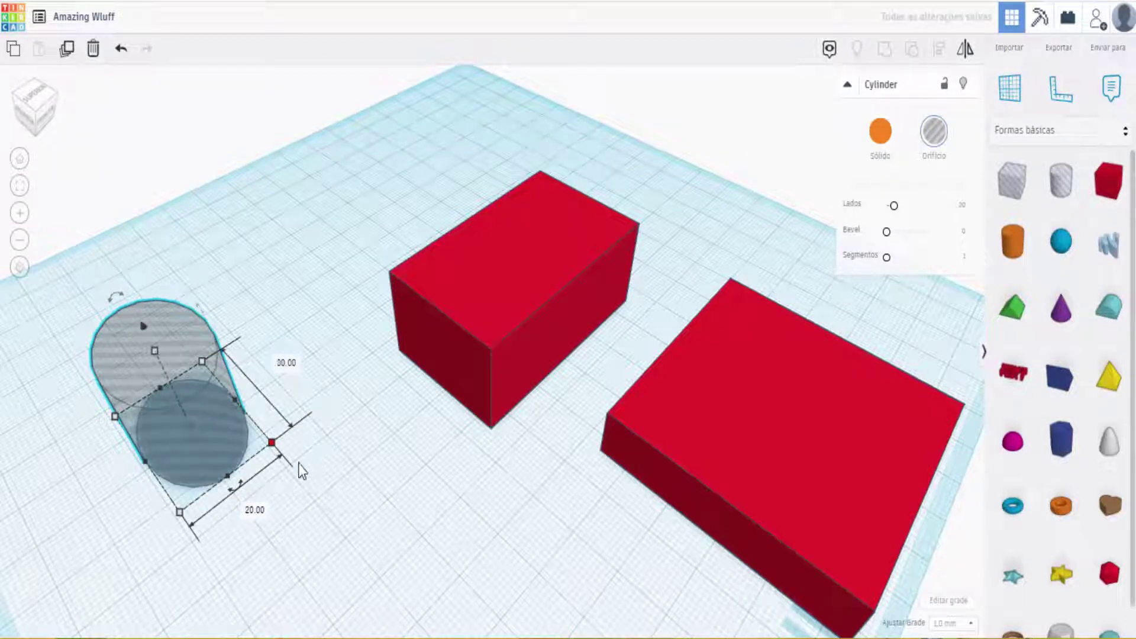
left_click(266, 507)
type("30")
key("Return")
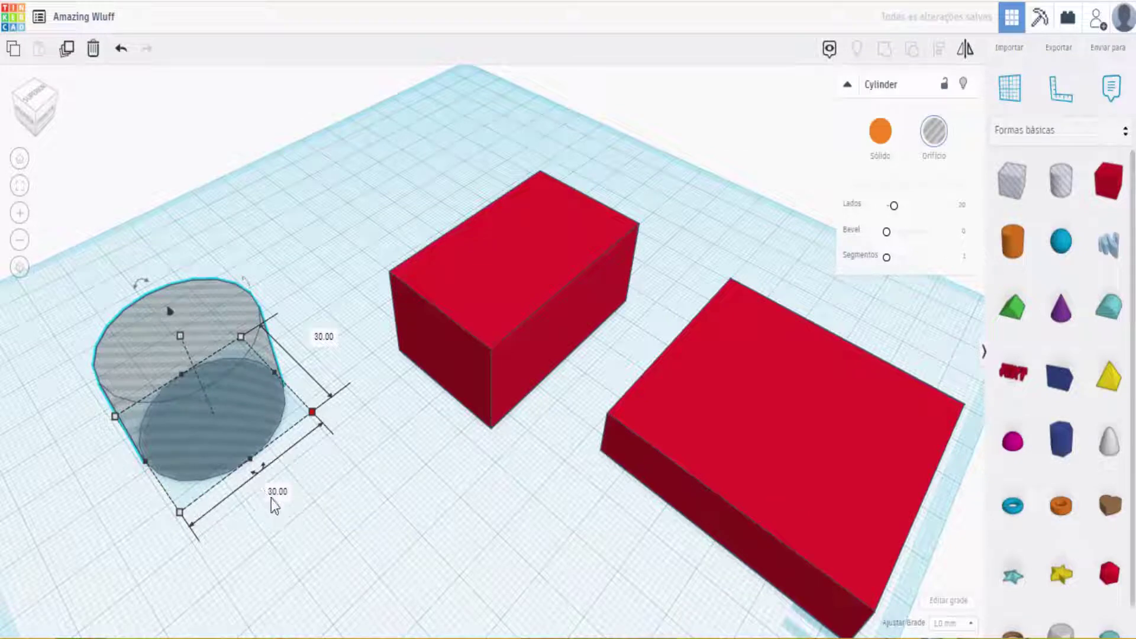
left_click(367, 470)
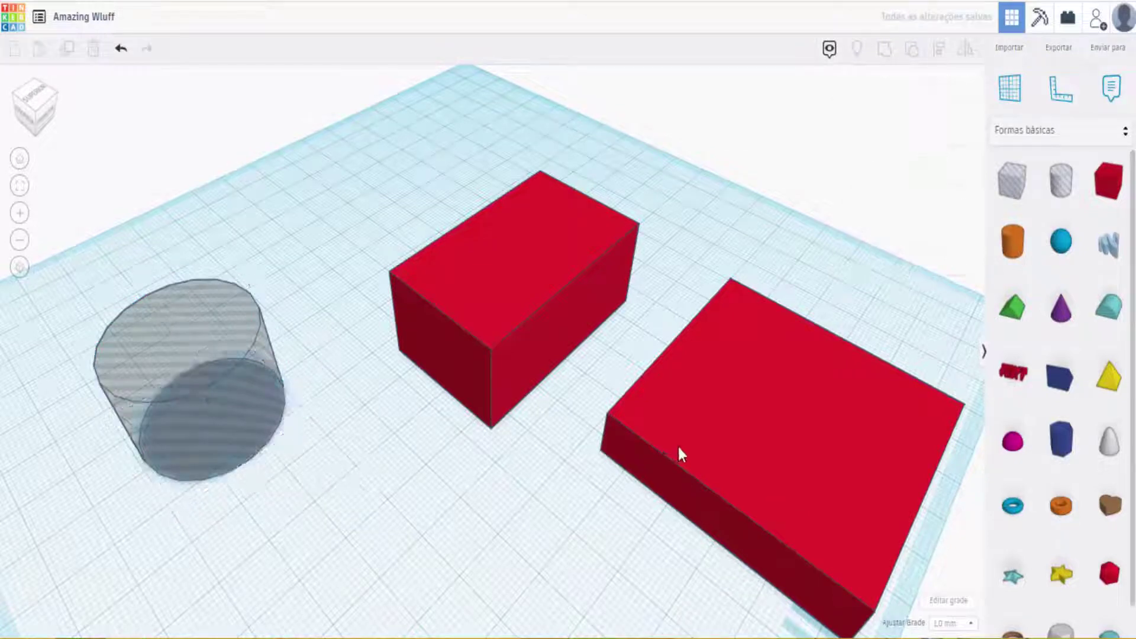
Move the 50 × 30 mm box toward the back of the workplane and select the cylinder hole and the flat box together
left_click(215, 391)
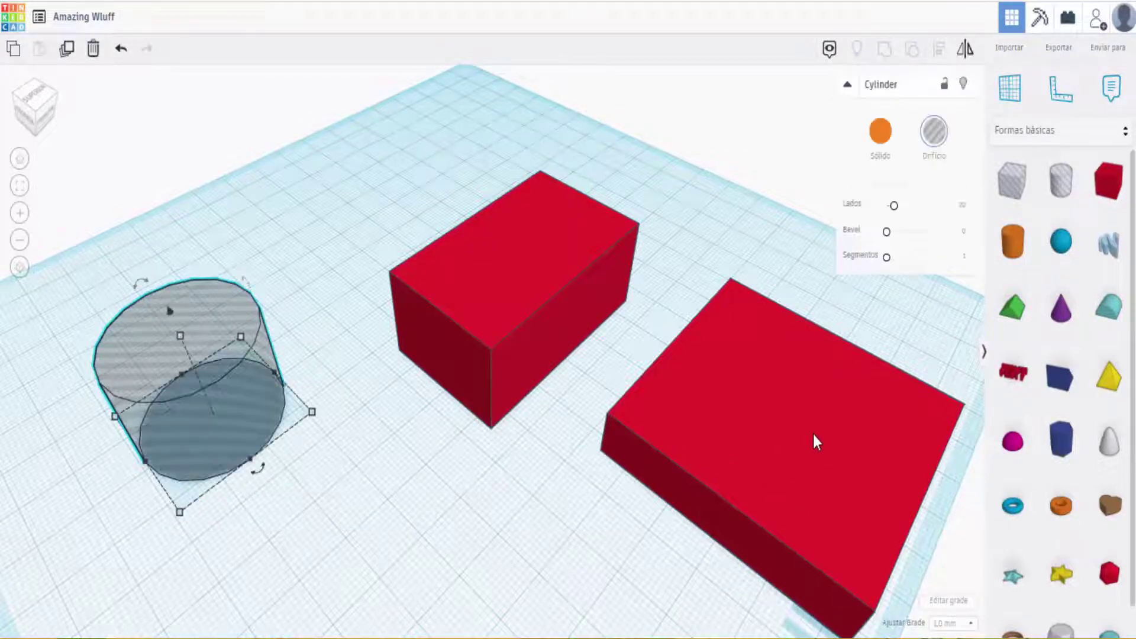
left_click(793, 459)
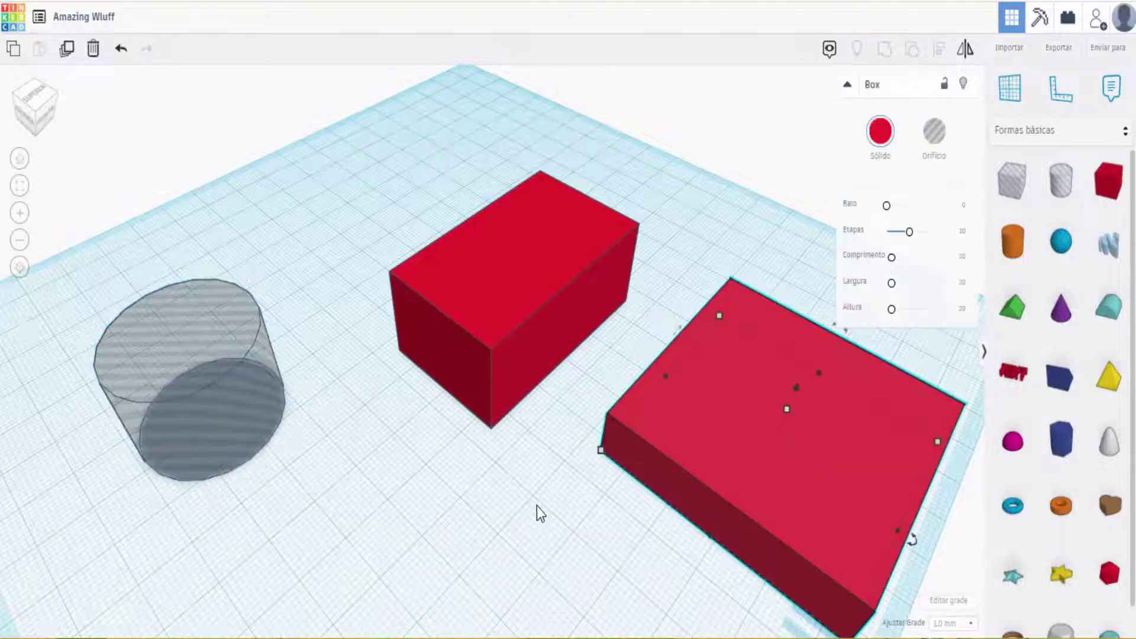
scroll(432, 376, "down", 2)
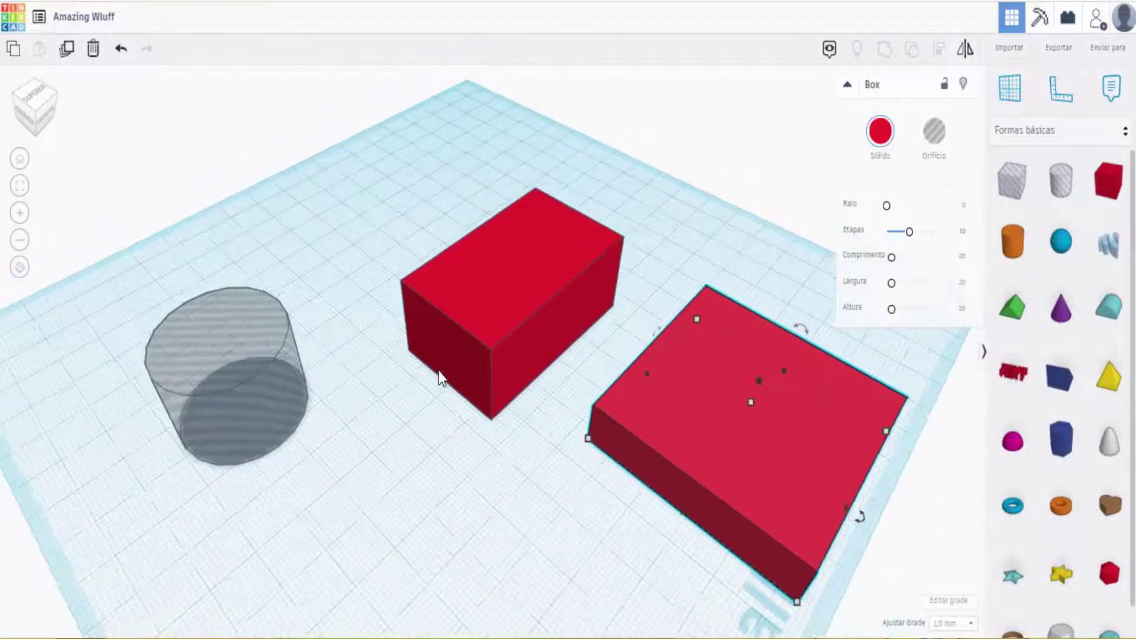
scroll(502, 396, "down", 1)
left_click_drag(518, 340, 478, 229)
left_click_drag(779, 531, 230, 289)
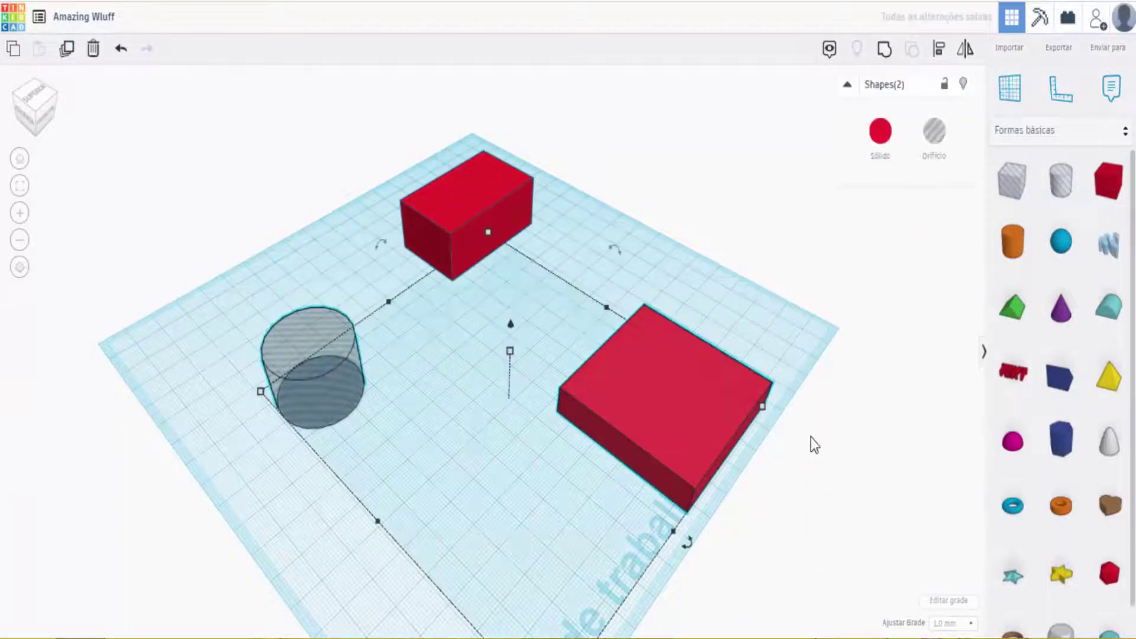
Move the flat box across the workplane so that it sits close beside the cylinder hole
left_click(943, 52)
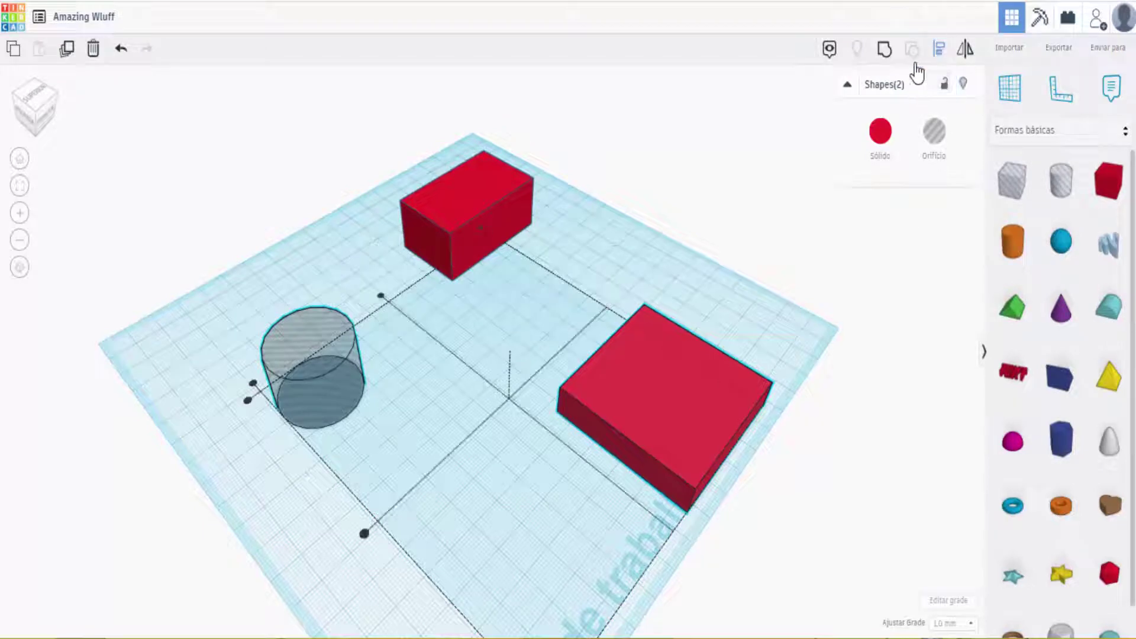
left_click(827, 362)
left_click_drag(604, 436, 467, 475)
right_click_drag(619, 347, 740, 424)
left_click(671, 313)
right_click_drag(671, 313, 673, 333)
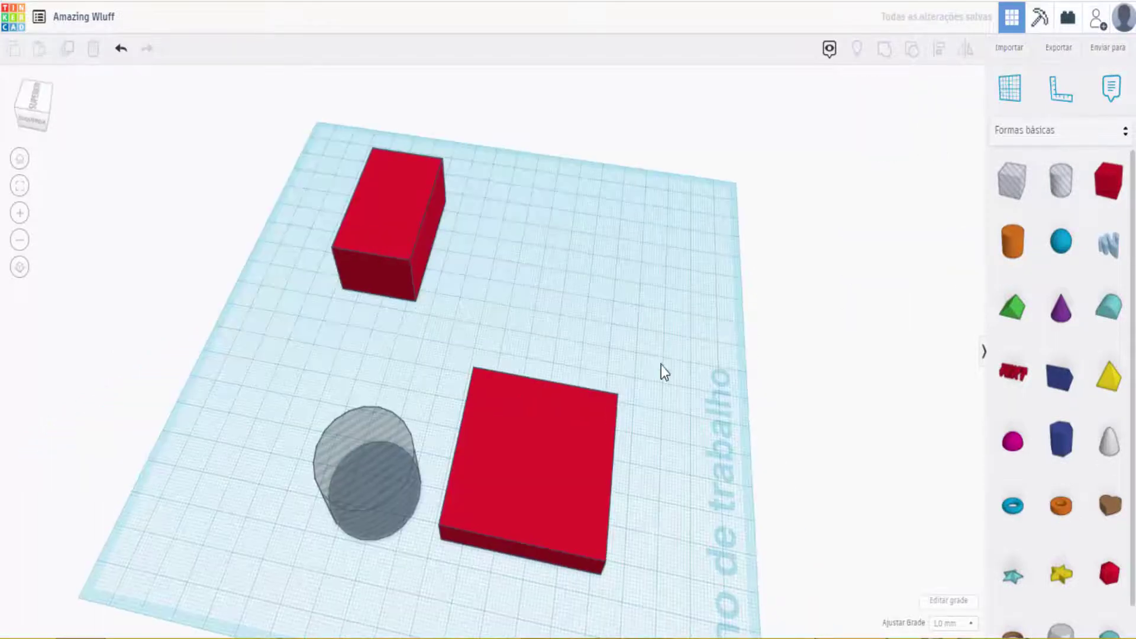
Align the flat box to the cylinder hole, keeping the cylinder as the fixed reference and centring both horizontal directions
left_click_drag(672, 613, 237, 347)
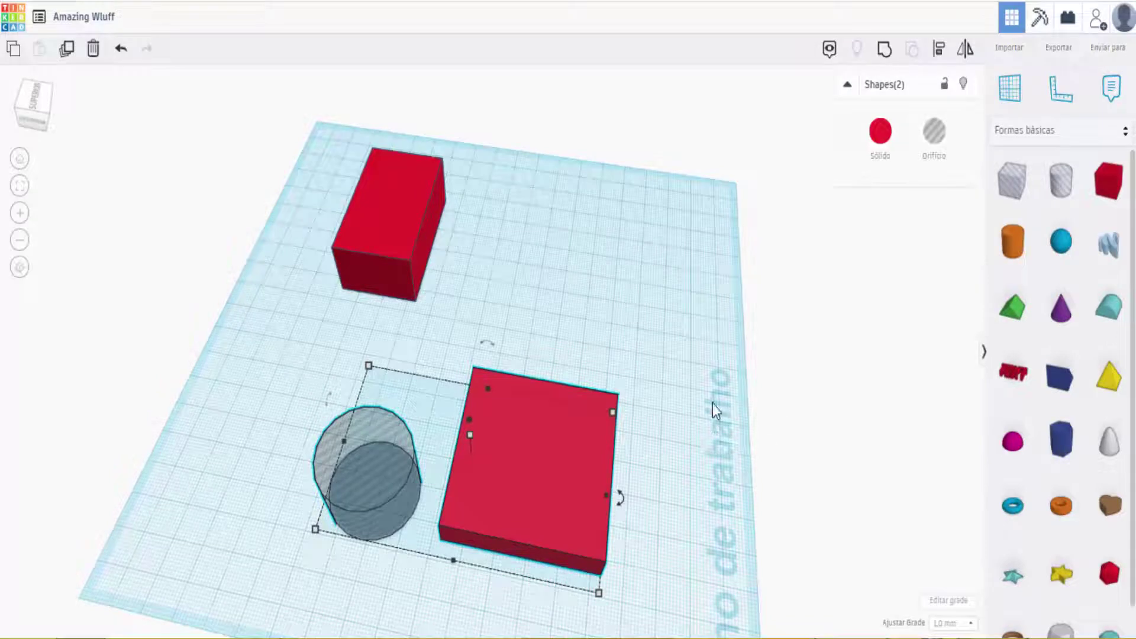
left_click(429, 456)
left_click(366, 474)
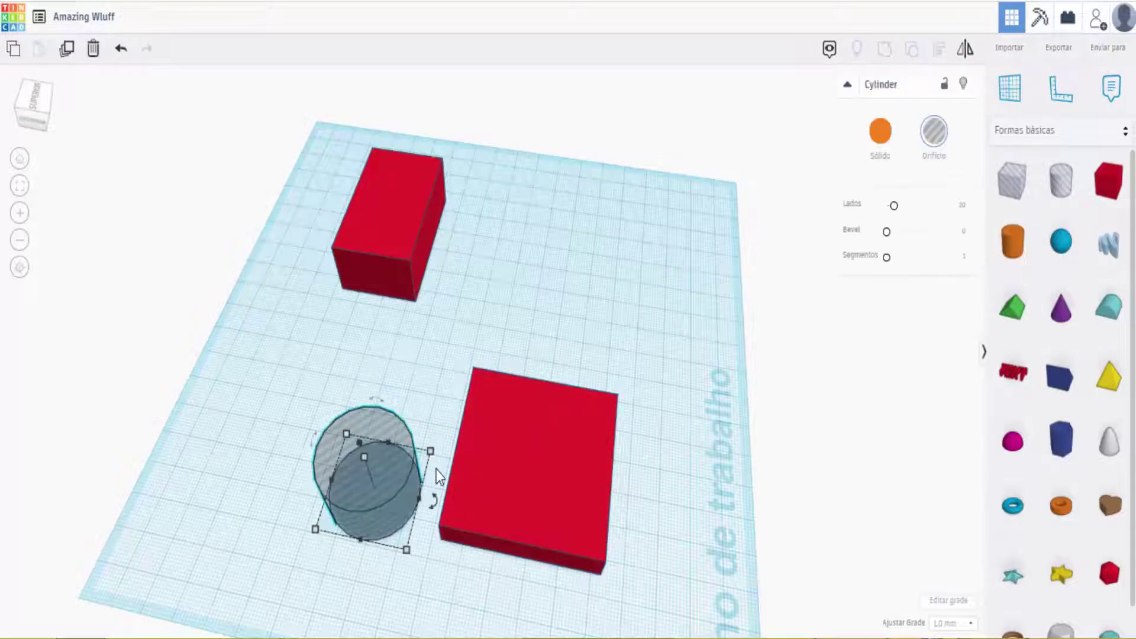
left_click_drag(683, 577, 181, 322)
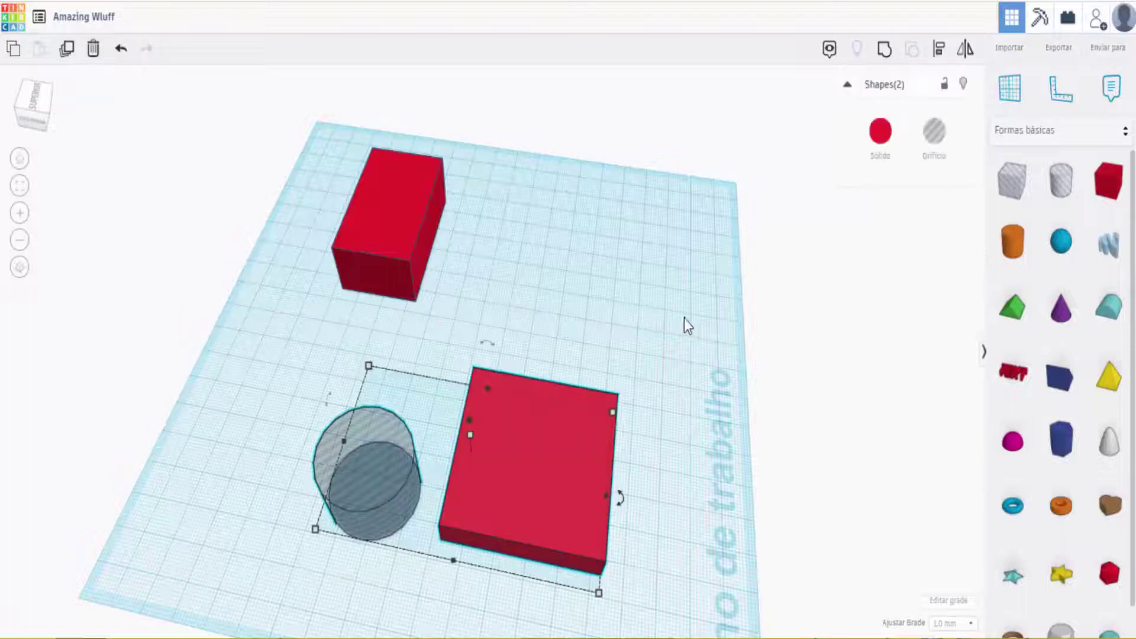
left_click(945, 57)
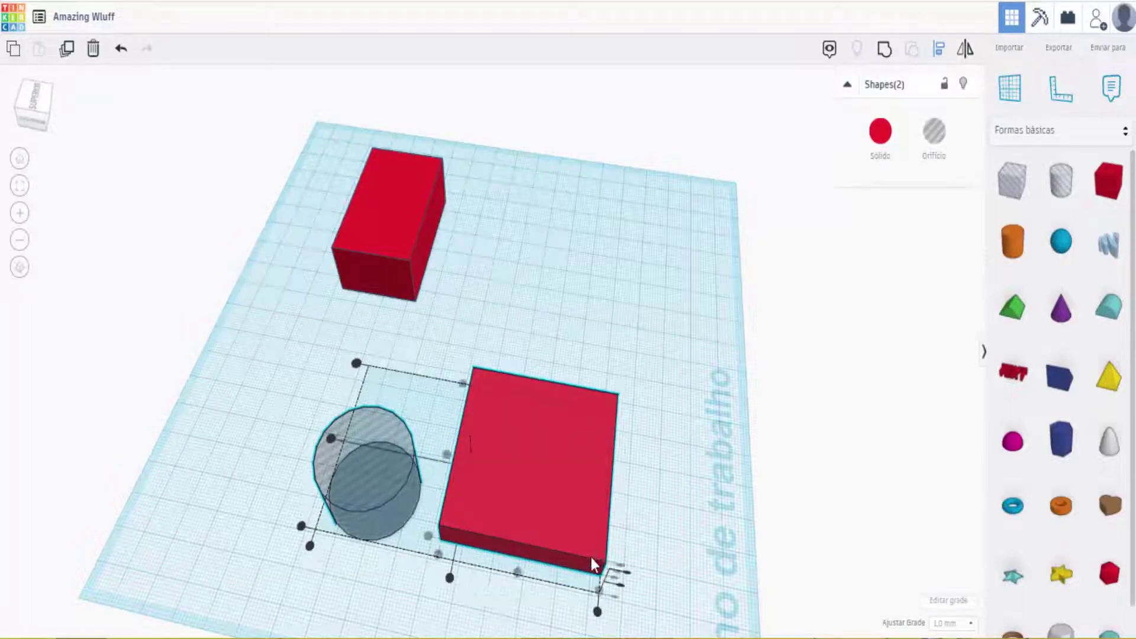
left_click(367, 498)
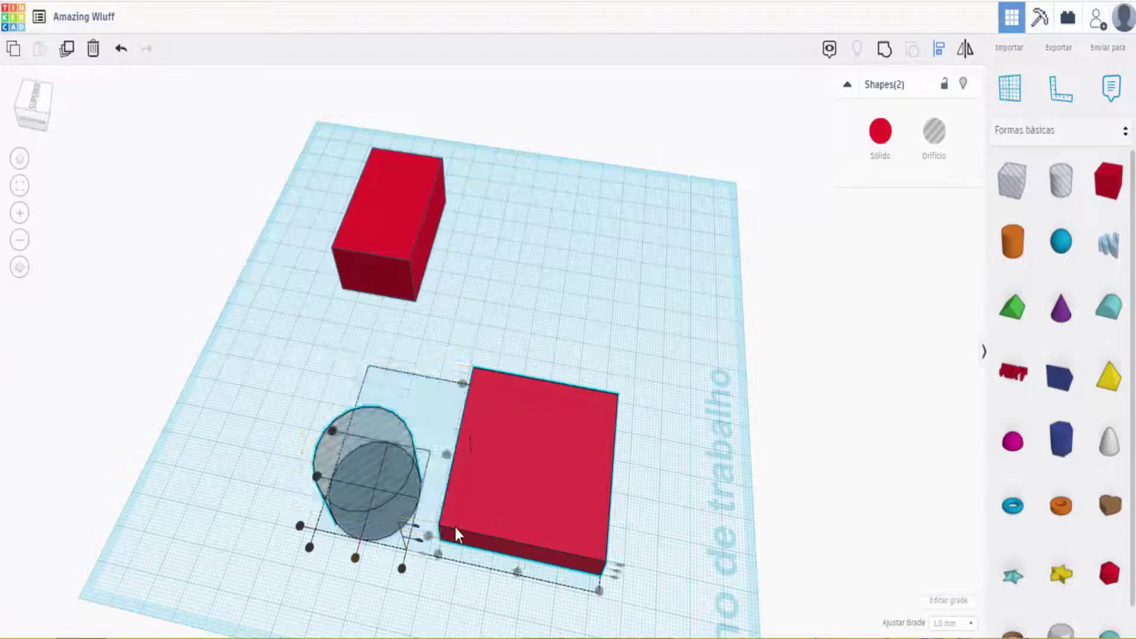
left_click(355, 558)
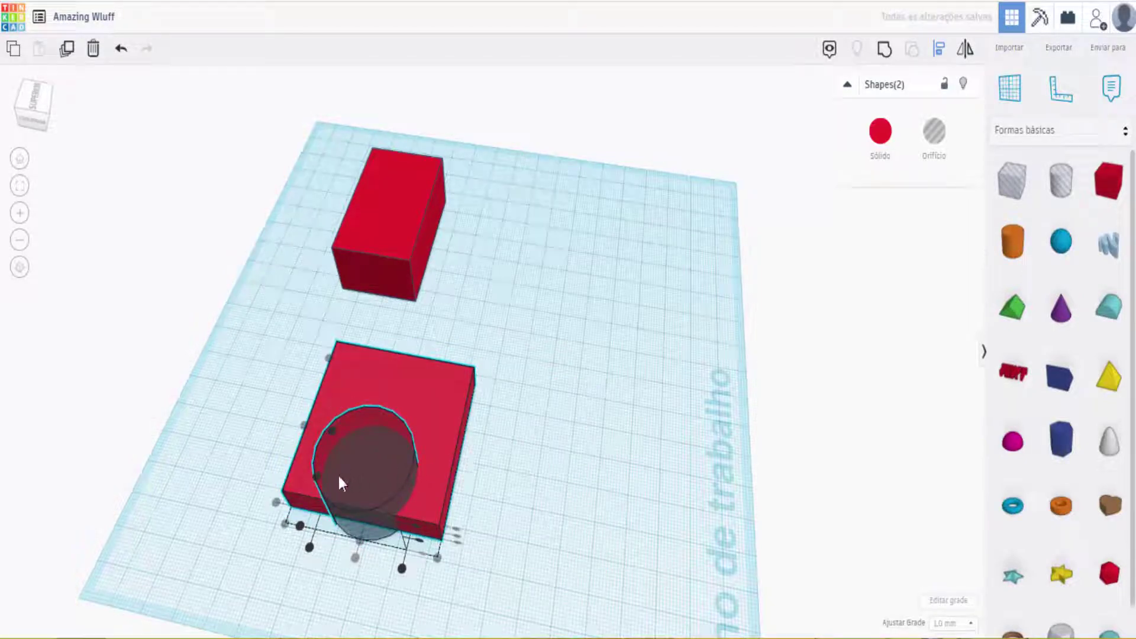
mouse_move(321, 478)
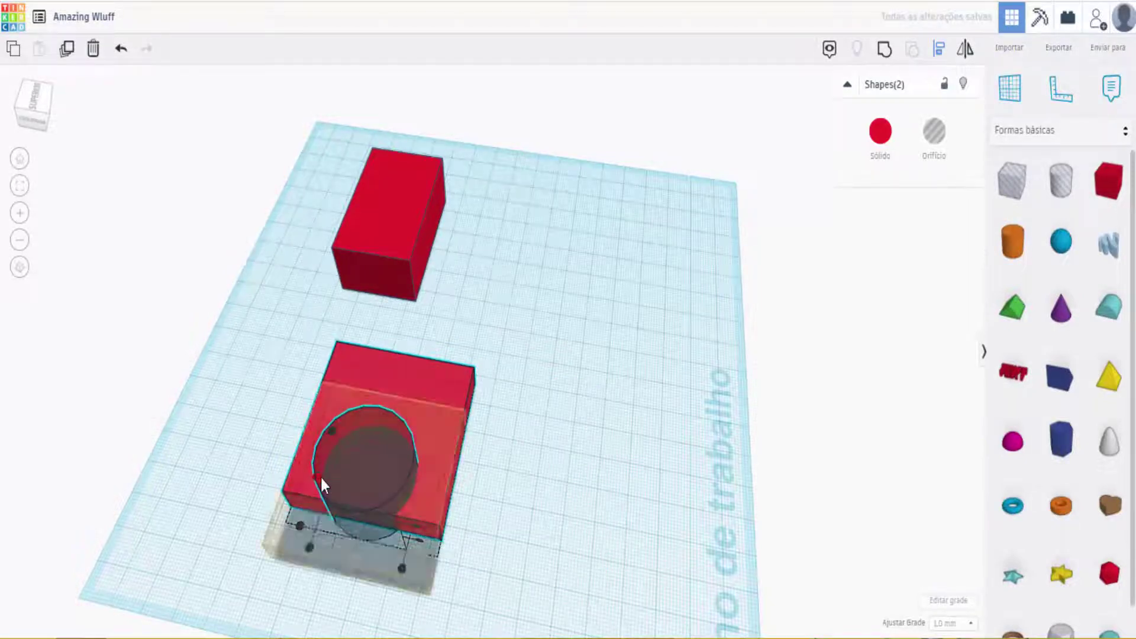
left_click(320, 478)
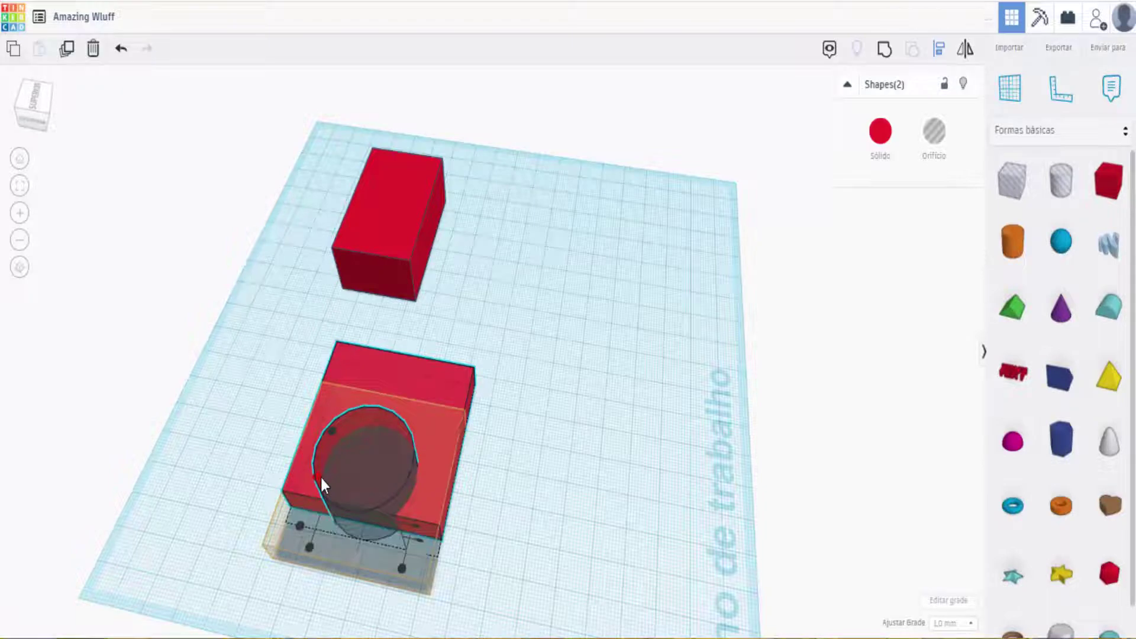
left_click(547, 464)
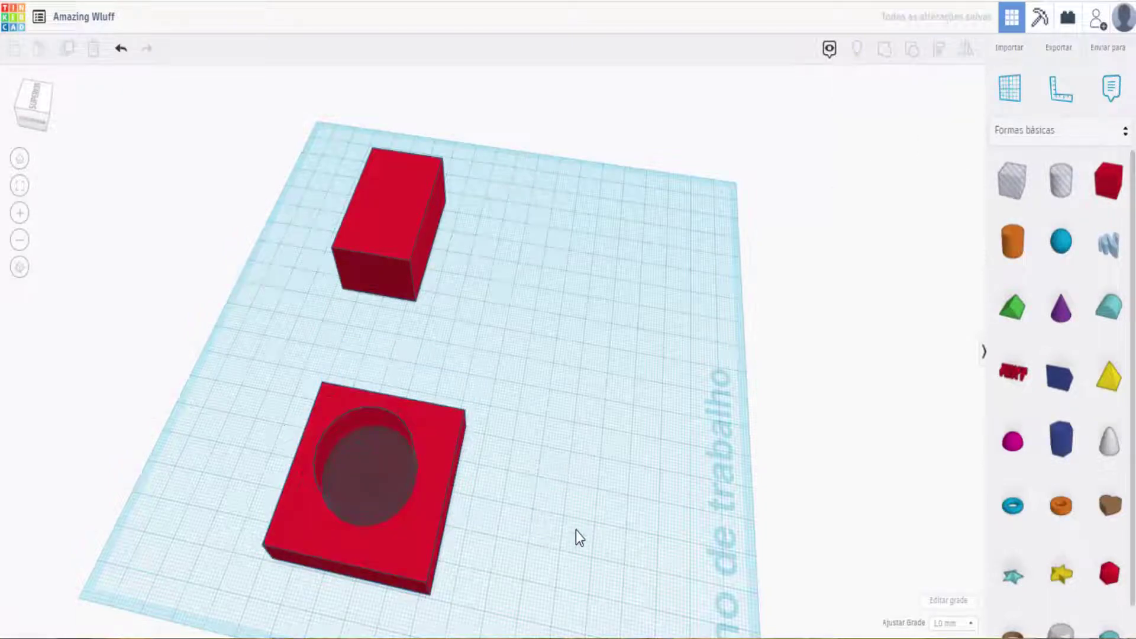
Group the flat box with the centred cylinder hole to cut the round opening through it
scroll(534, 456, "down", 4)
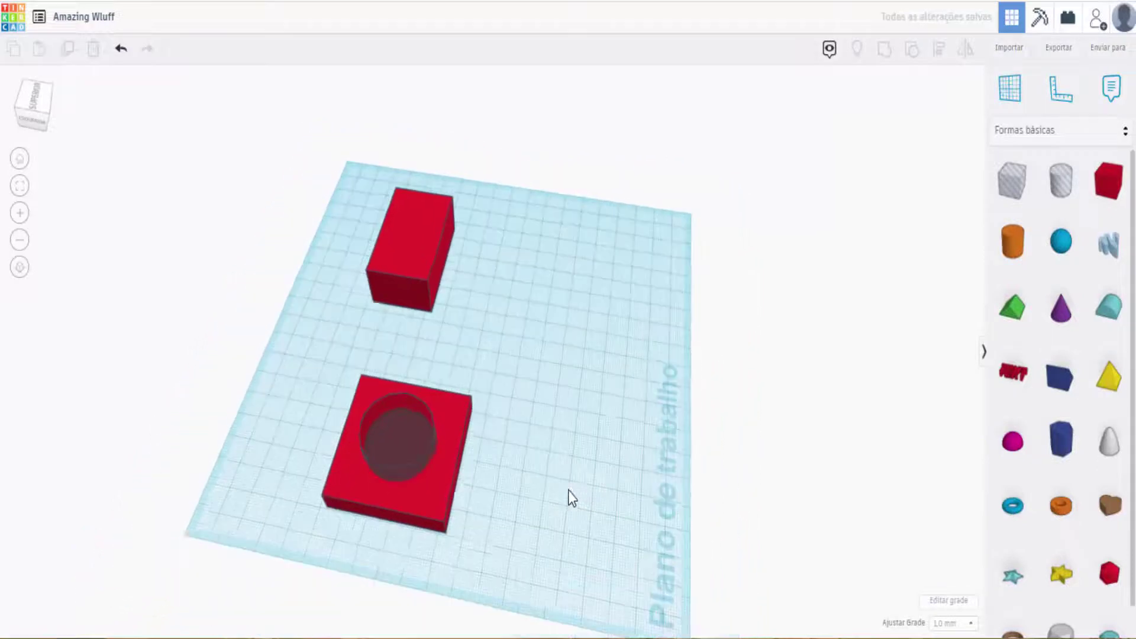
scroll(494, 462, "up", 3)
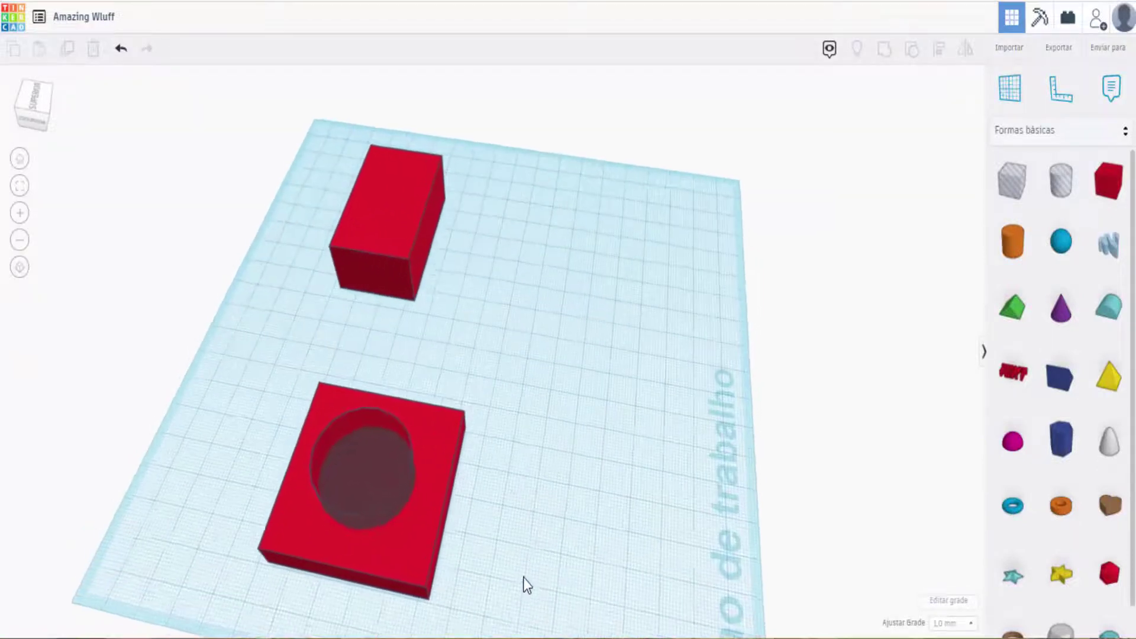
scroll(516, 480, "down", 3)
left_click_drag(532, 560, 371, 386)
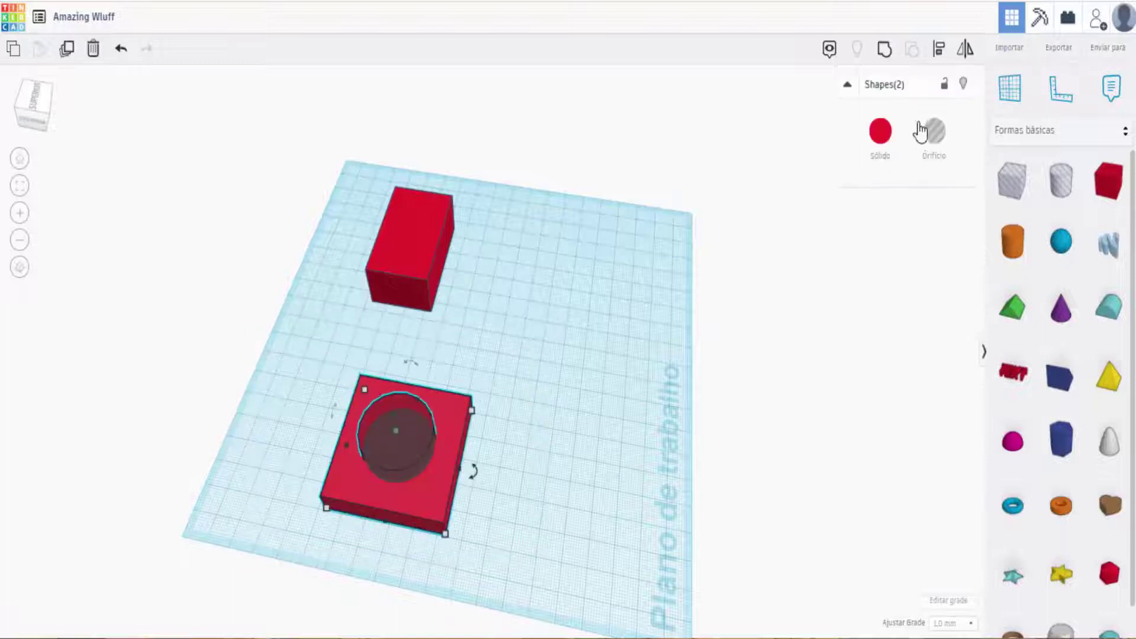
left_click(886, 55)
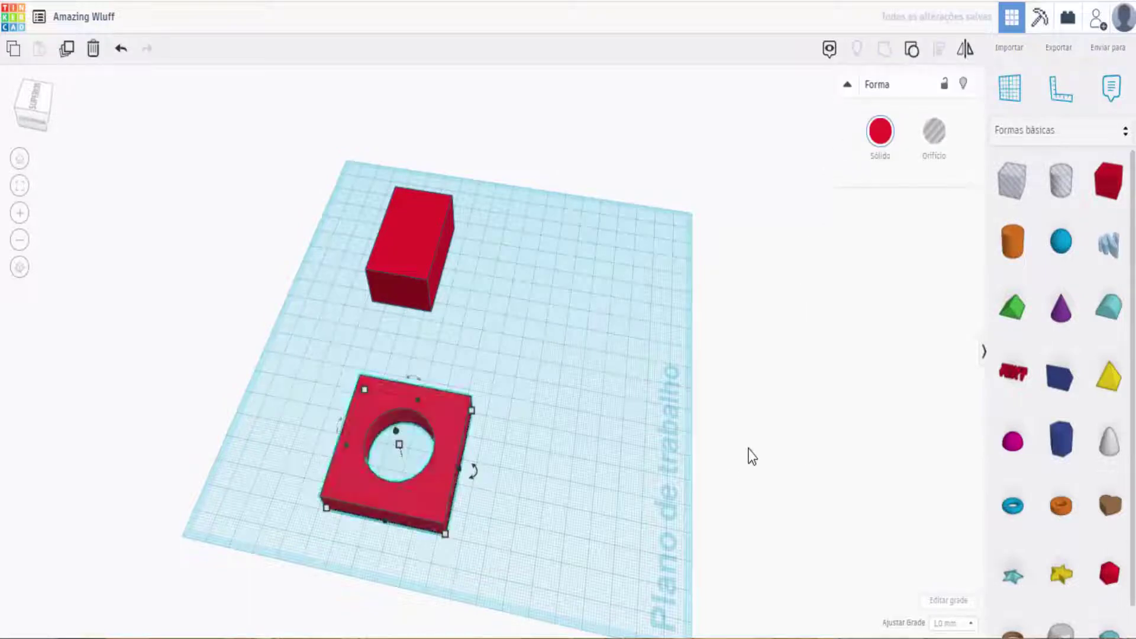
left_click(465, 512)
Move the holed plate toward the back of the workplane, beside the taller box
scroll(314, 513, "up", 5)
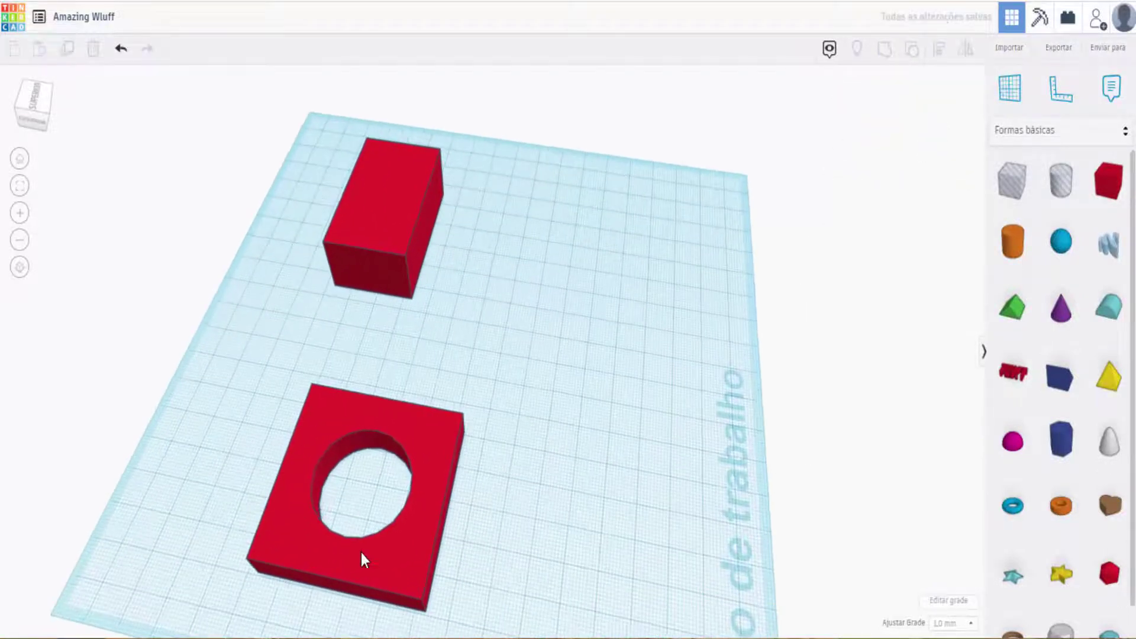
left_click_drag(434, 561, 545, 311)
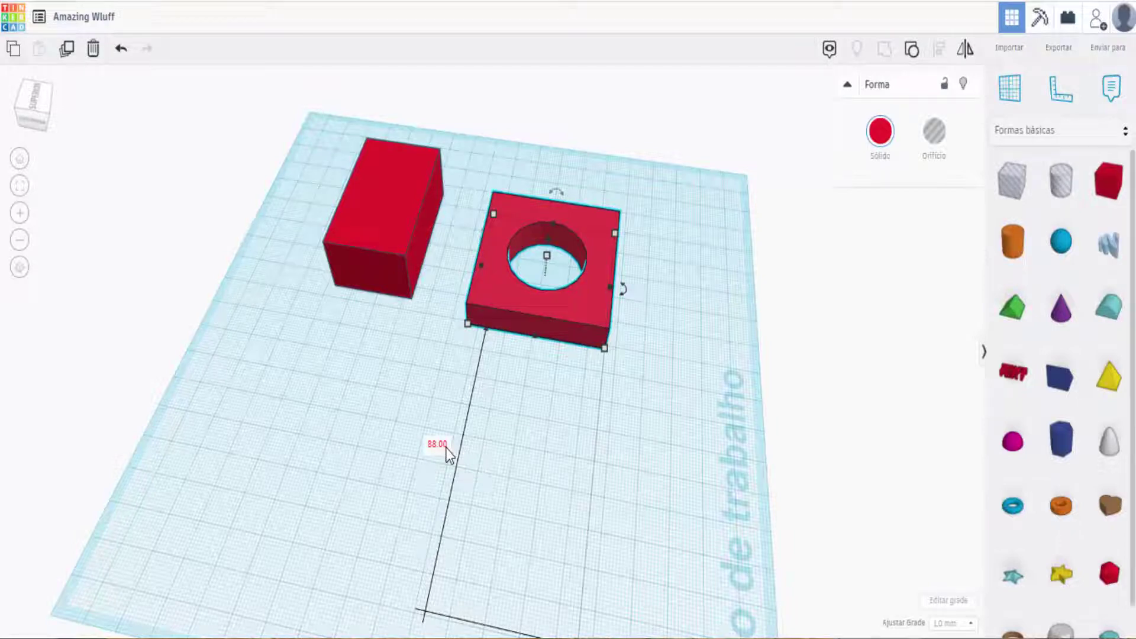
left_click(1058, 91)
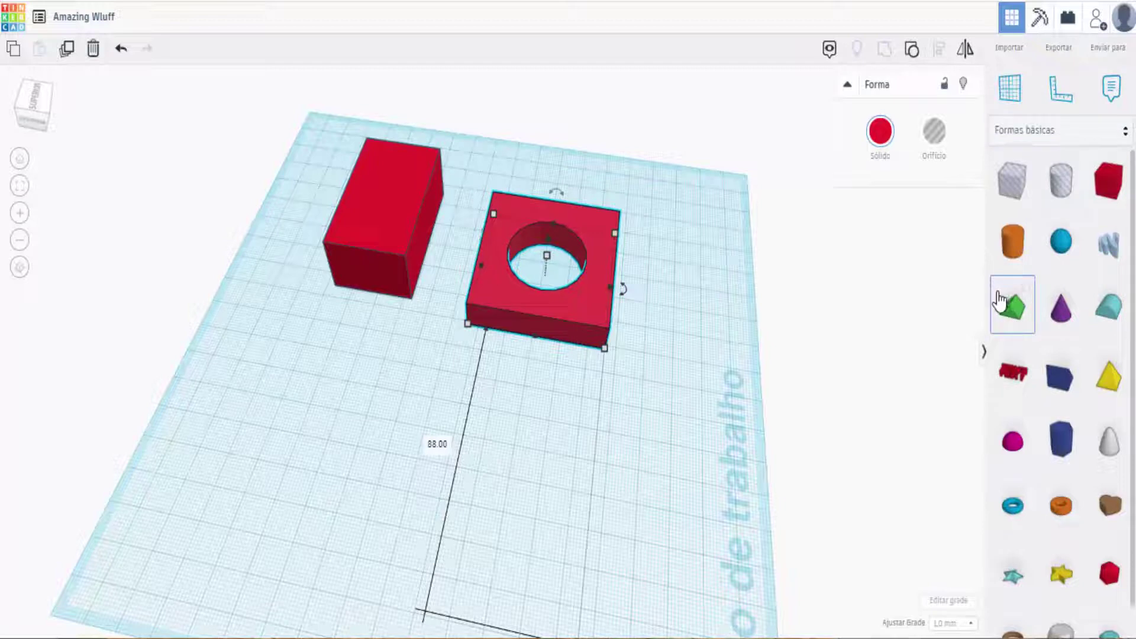
left_click(697, 328)
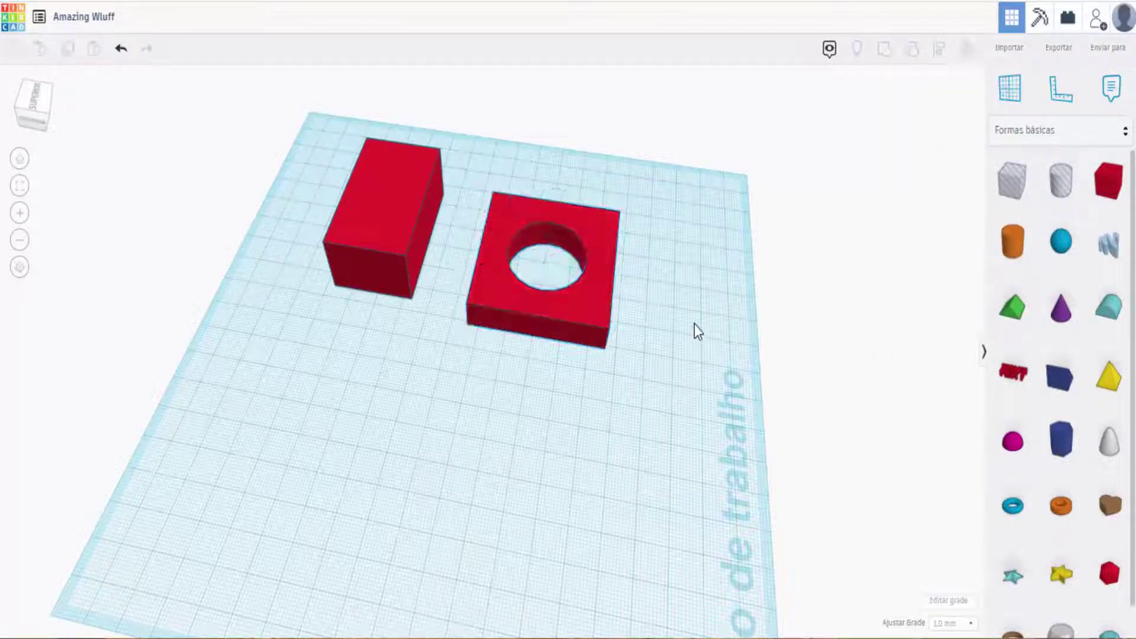
Try to align the taller box and the holed plate at their mid-height, and undo that alignment
left_click(589, 330)
left_click_drag(722, 407, 266, 76)
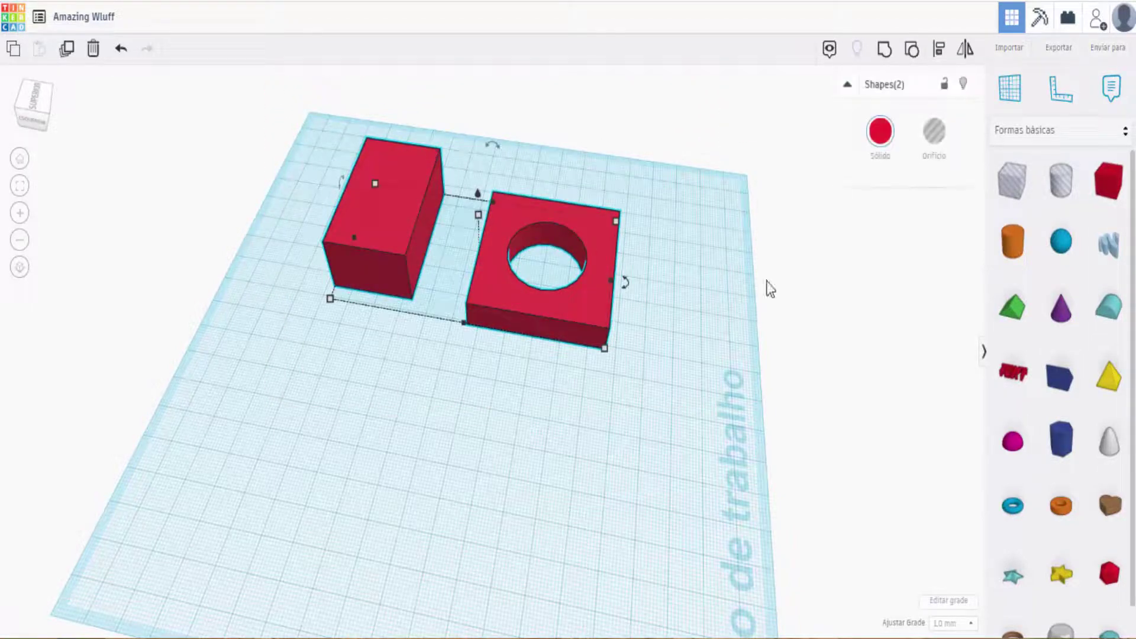
left_click(938, 48)
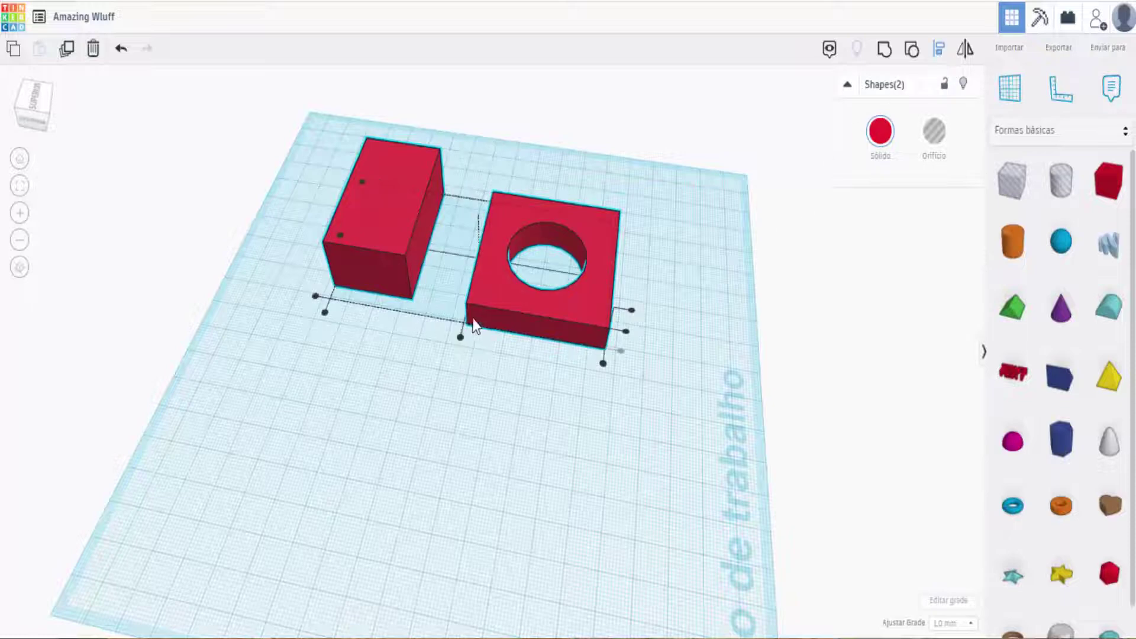
mouse_move(626, 334)
scroll(251, 223, "up", 3)
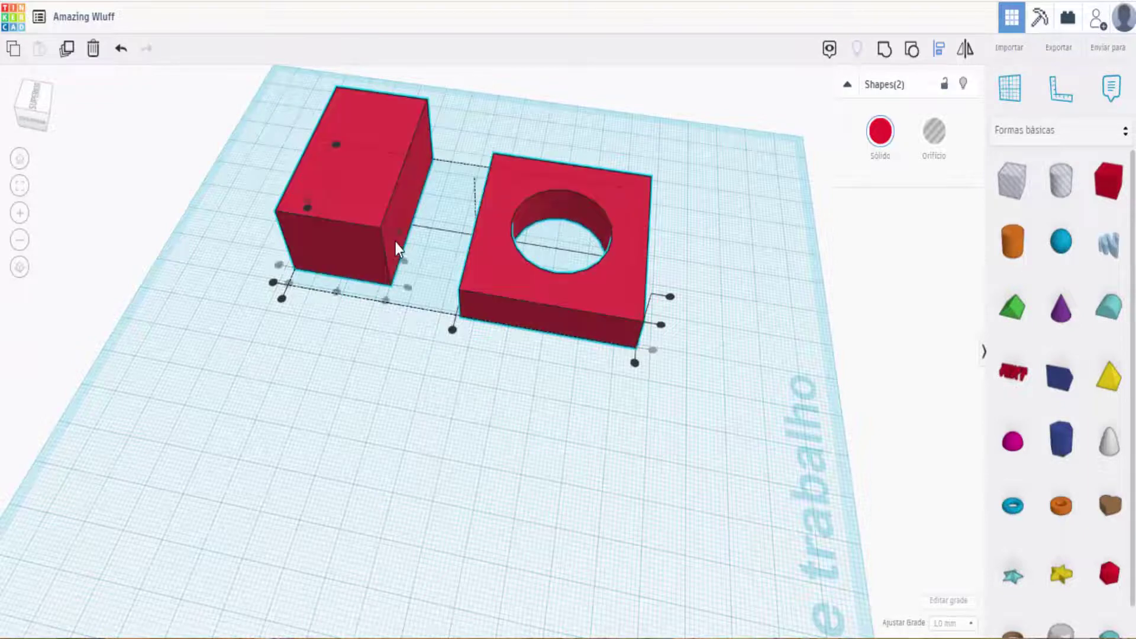
scroll(373, 232, "up", 1)
scroll(372, 233, "up", 1)
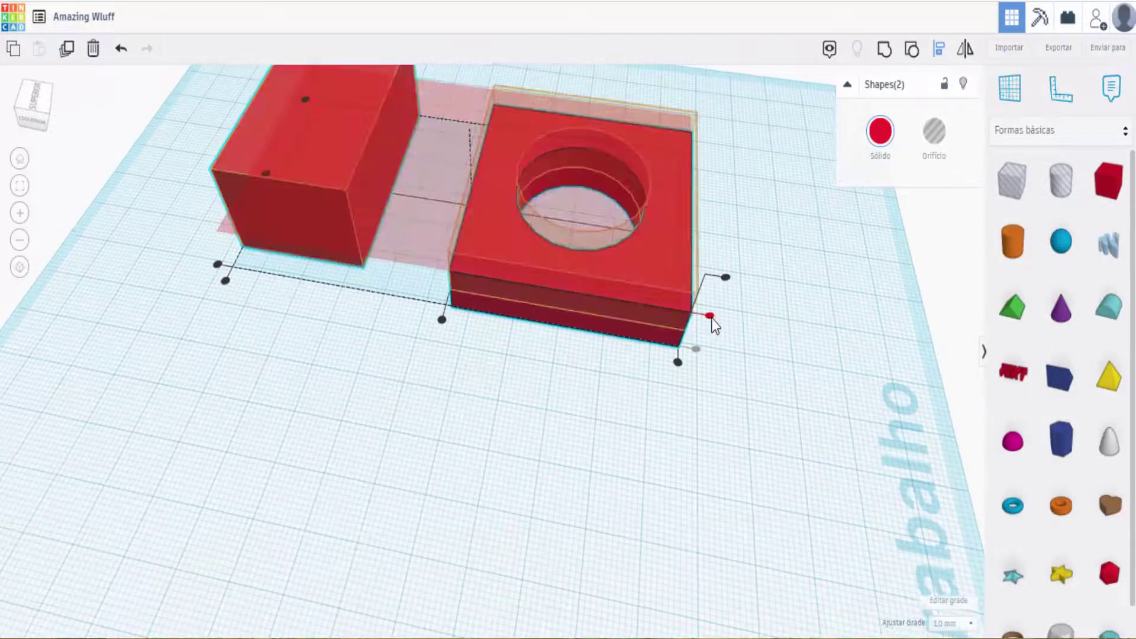
left_click(711, 317)
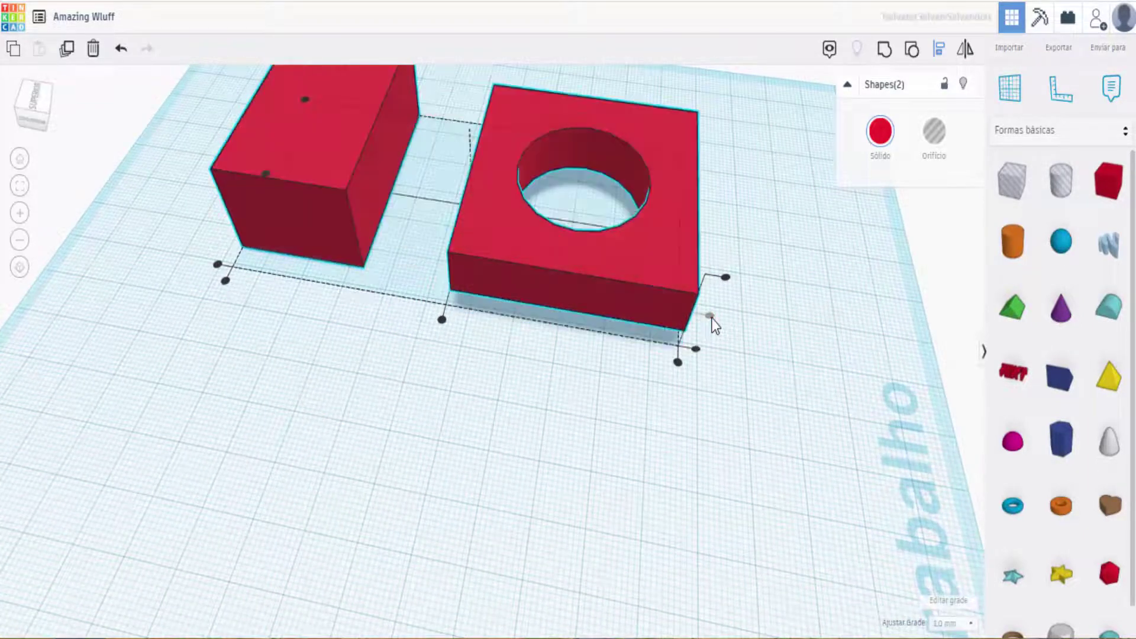
right_click_drag(543, 337, 663, 359)
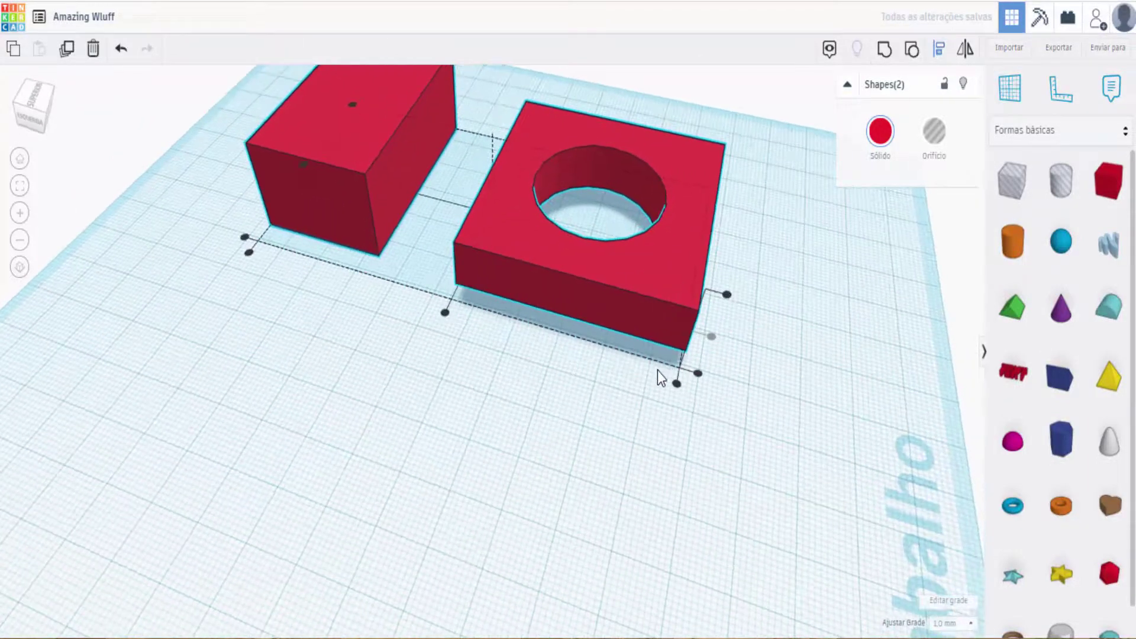
key("ctrl+z")
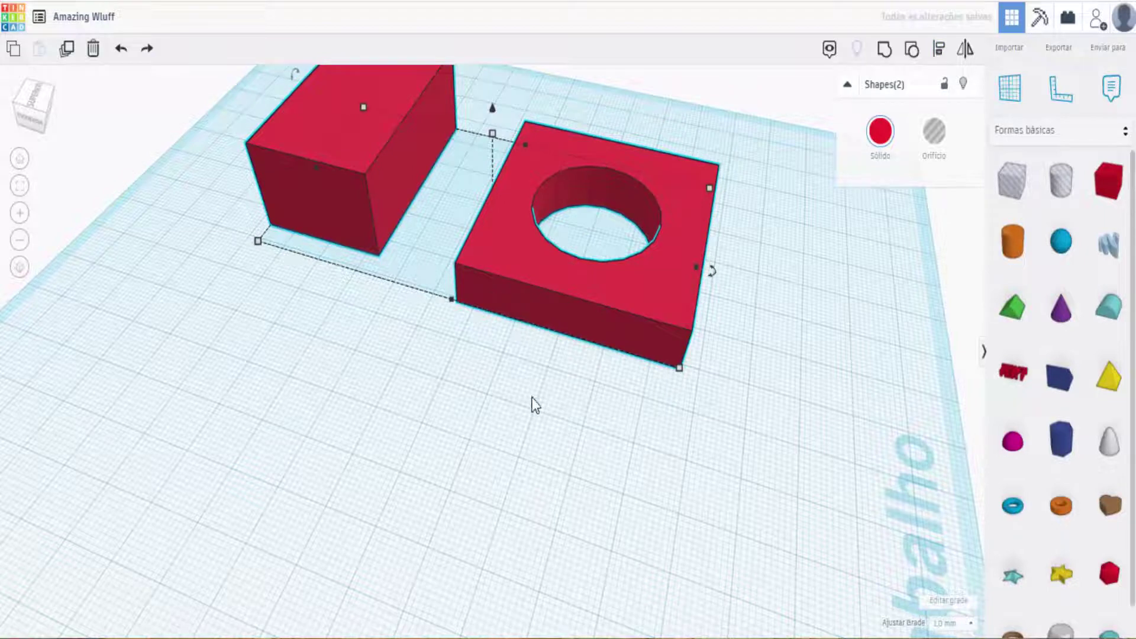
scroll(596, 427, "down", 2)
left_click_drag(765, 434, 347, 119)
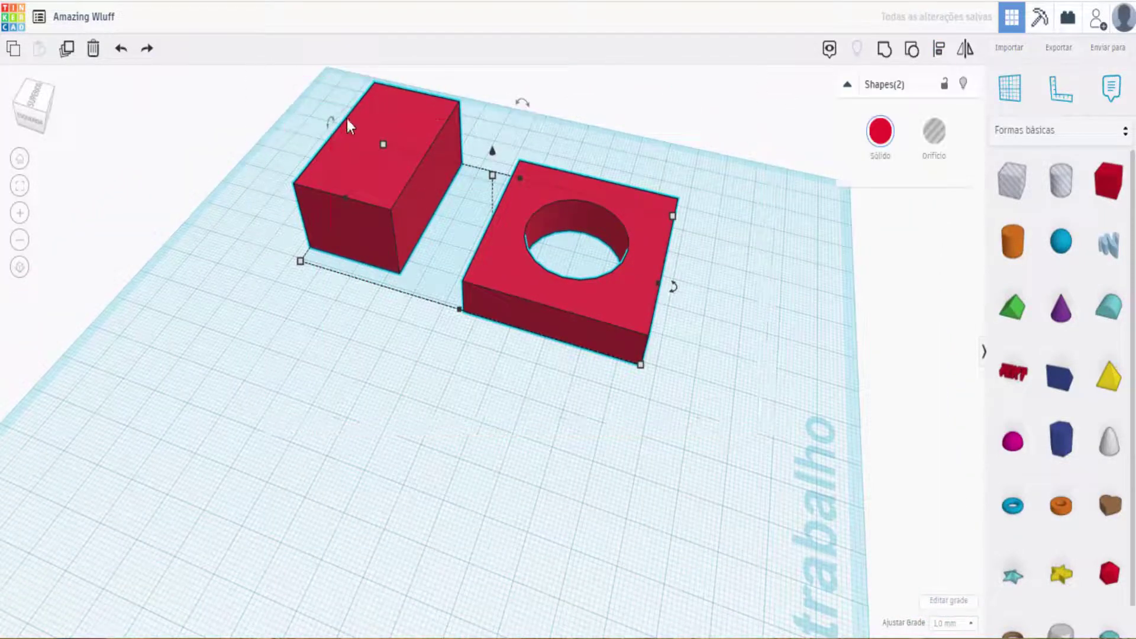
left_click(709, 374)
right_click_drag(708, 357, 460, 103)
scroll(464, 172, "up", 3)
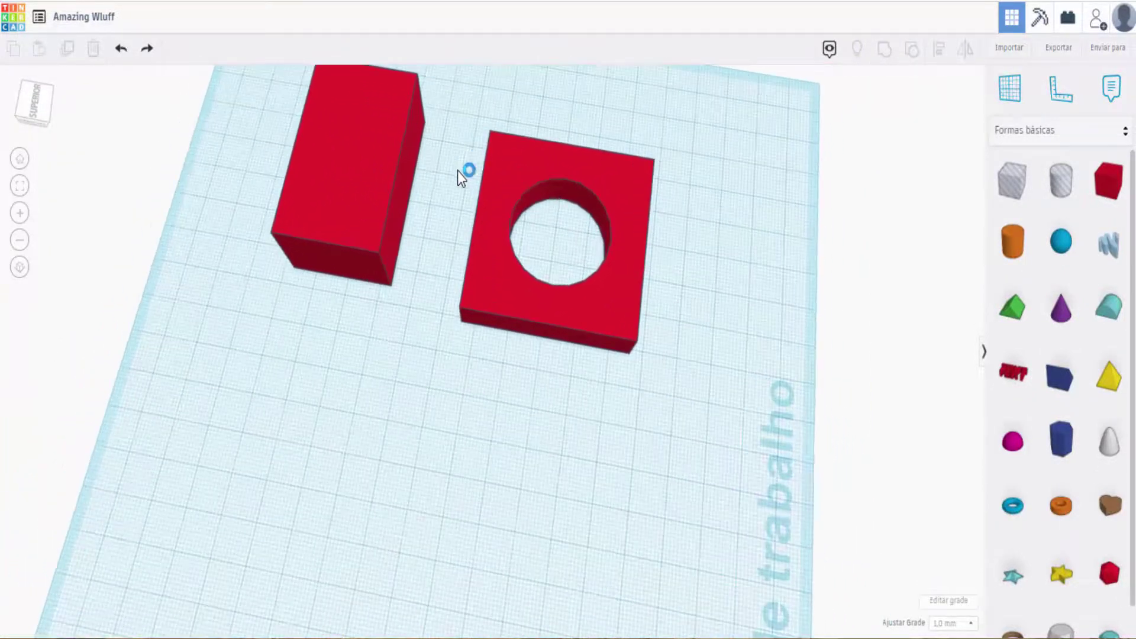
middle_click_drag(453, 172, 446, 275)
right_click_drag(436, 325, 651, 428)
right_click_drag(455, 423, 683, 393)
left_click_drag(747, 454, 167, 160)
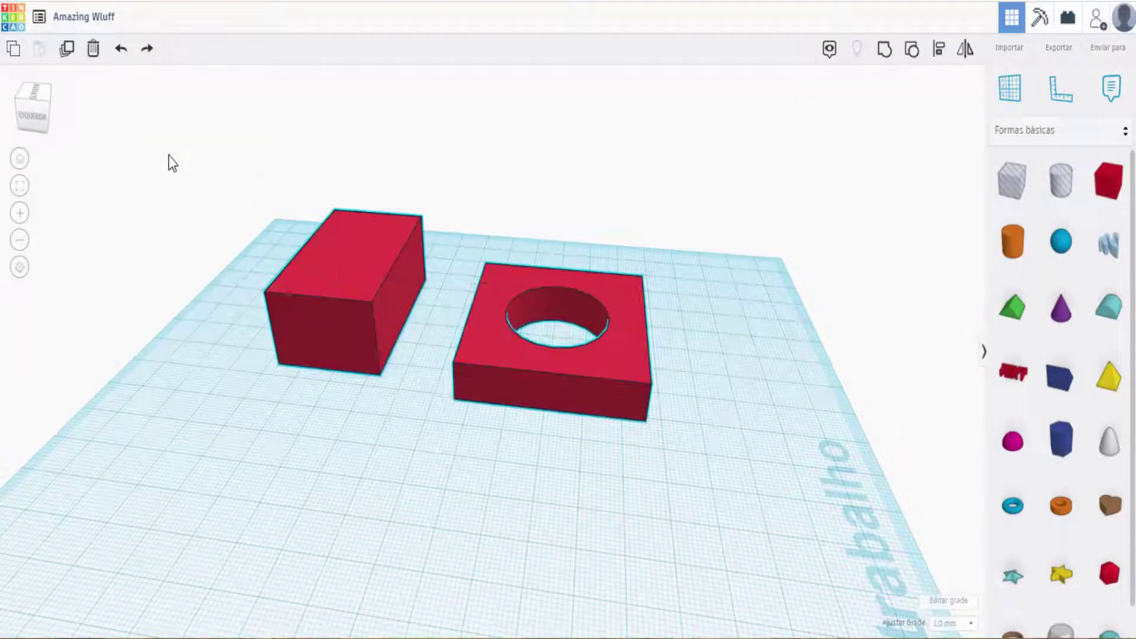
left_click(939, 50)
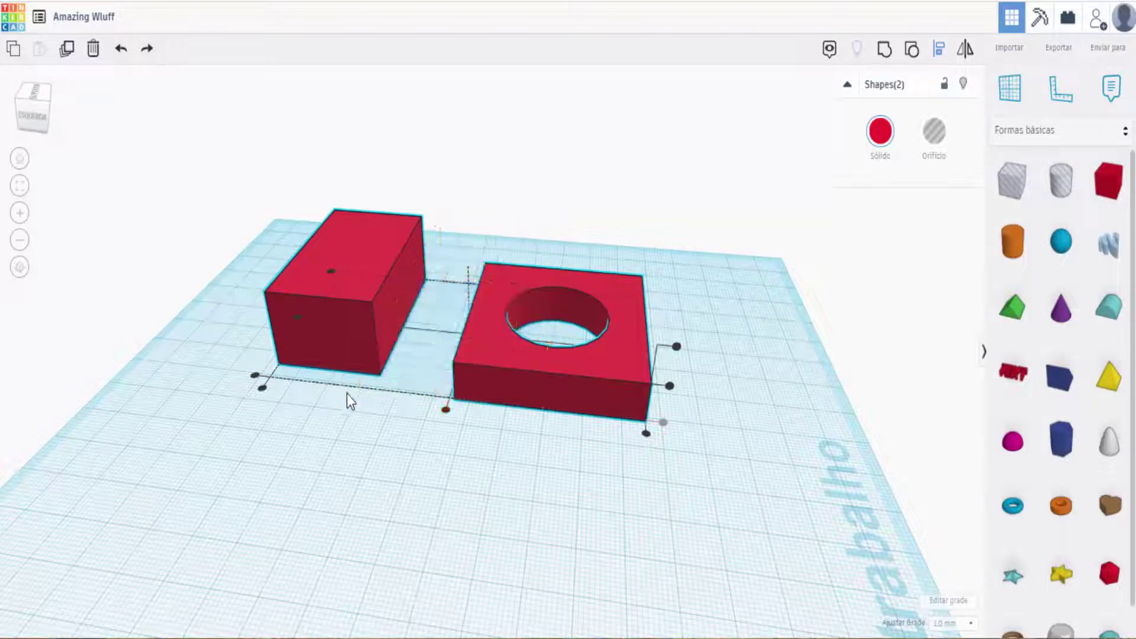
left_click(538, 417)
left_click(555, 382)
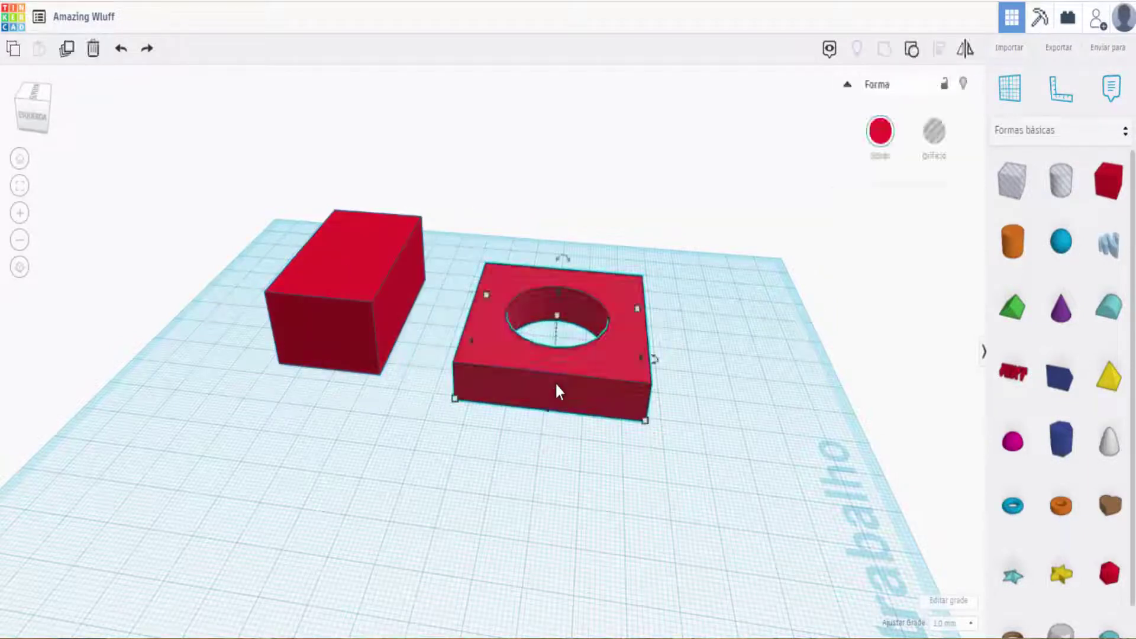
left_click_drag(565, 510, 568, 506)
left_click_drag(773, 492, 429, 216)
left_click_drag(768, 467, 251, 165)
left_click(940, 50)
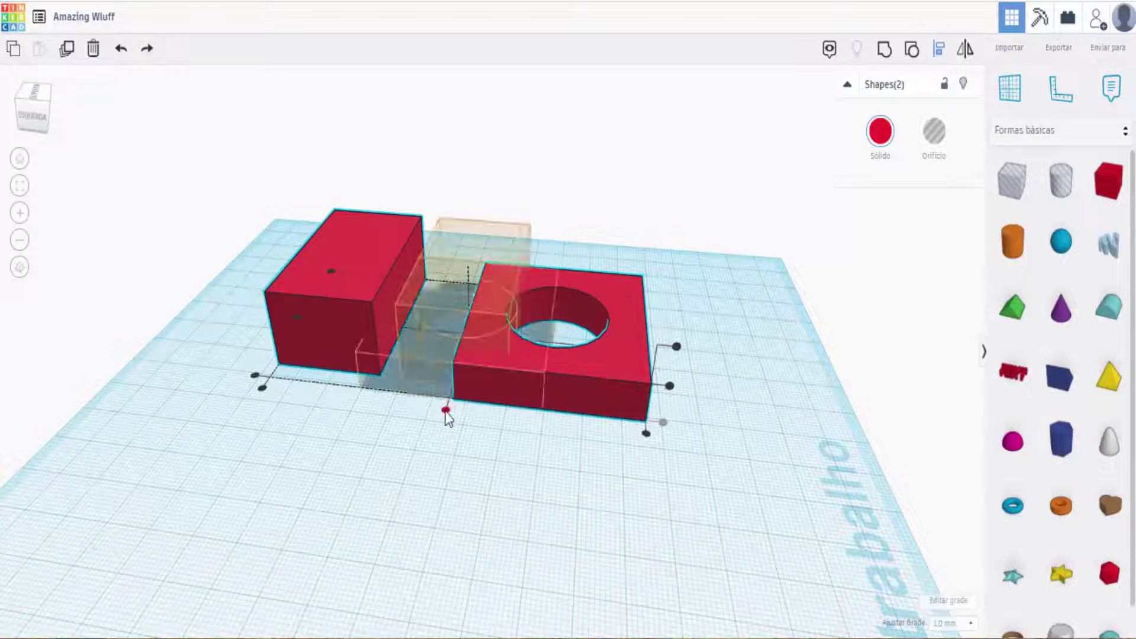
left_click(649, 441)
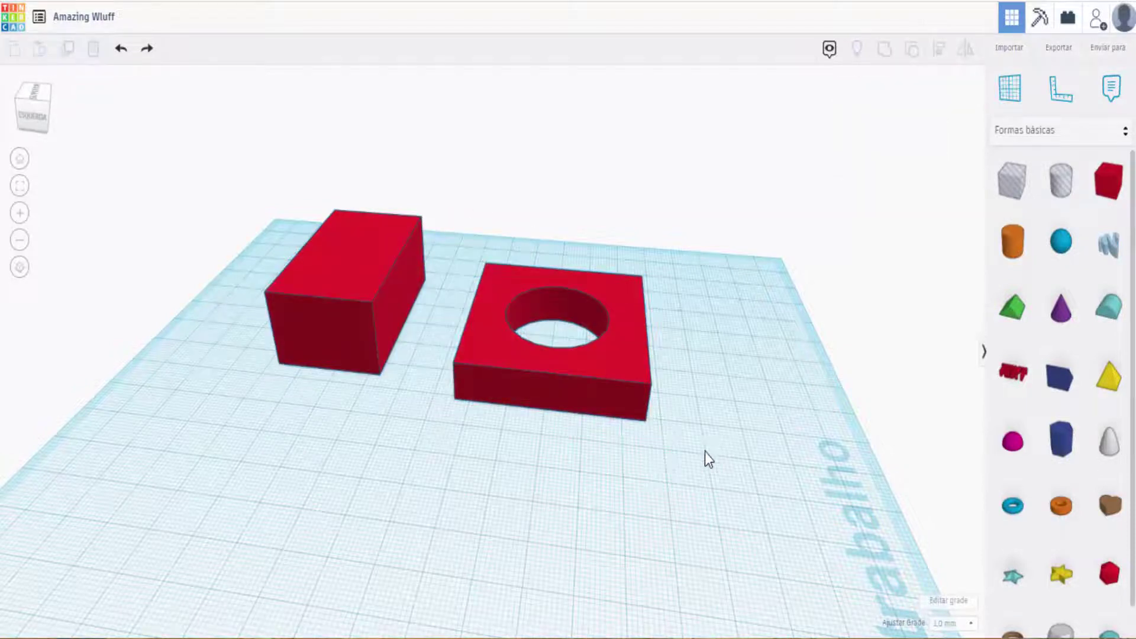
Select the taller box and the holed plate and align their centres along the 50 mm depth direction
right_click_drag(531, 449, 623, 484)
left_click_drag(753, 495, 239, 158)
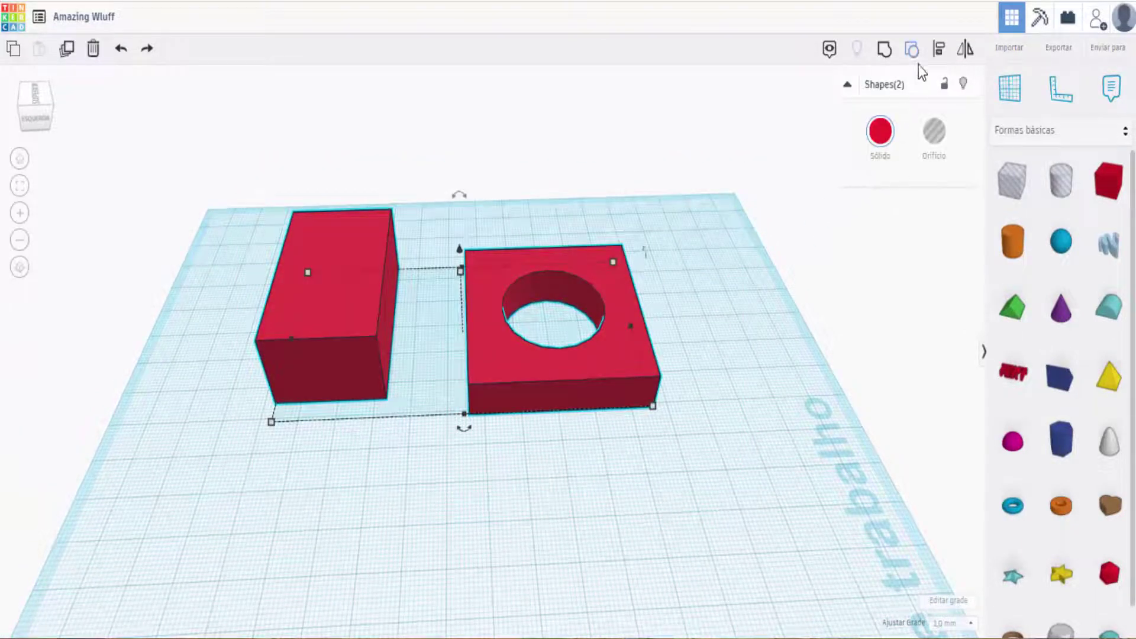
left_click(942, 58)
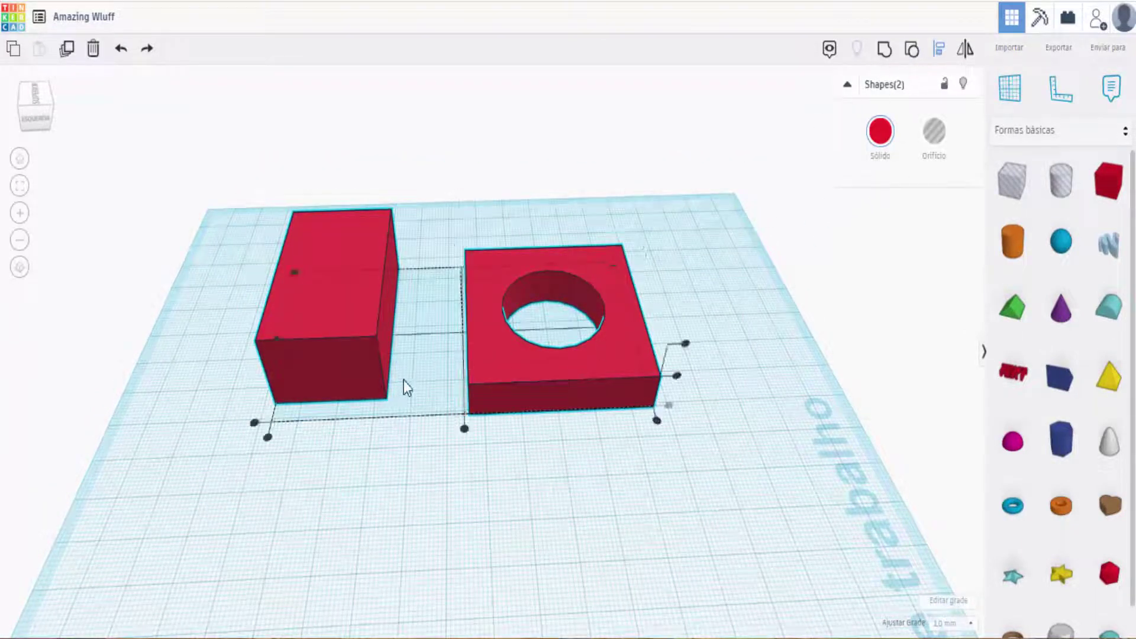
left_click(277, 339)
mouse_move(464, 463)
right_mouse_down()
mouse_move(553, 433)
mouse_move(473, 455)
right_mouse_up()
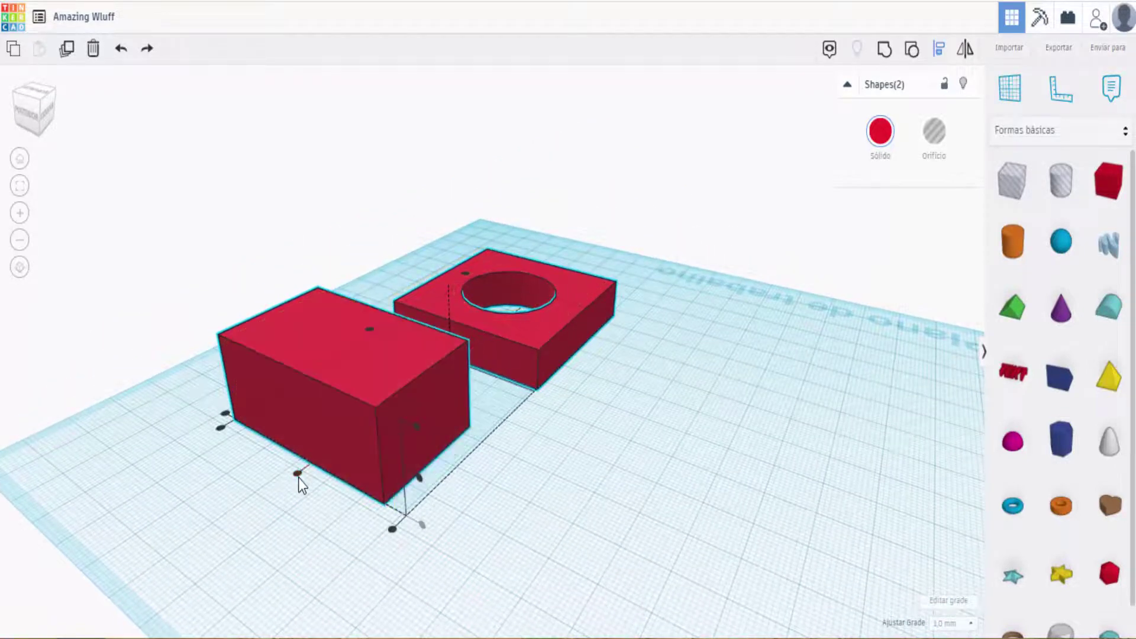
left_click(298, 476)
Try to align the taller box with the holed plate's outer side edge, and undo that alignment
right_click_drag(680, 420, 457, 438)
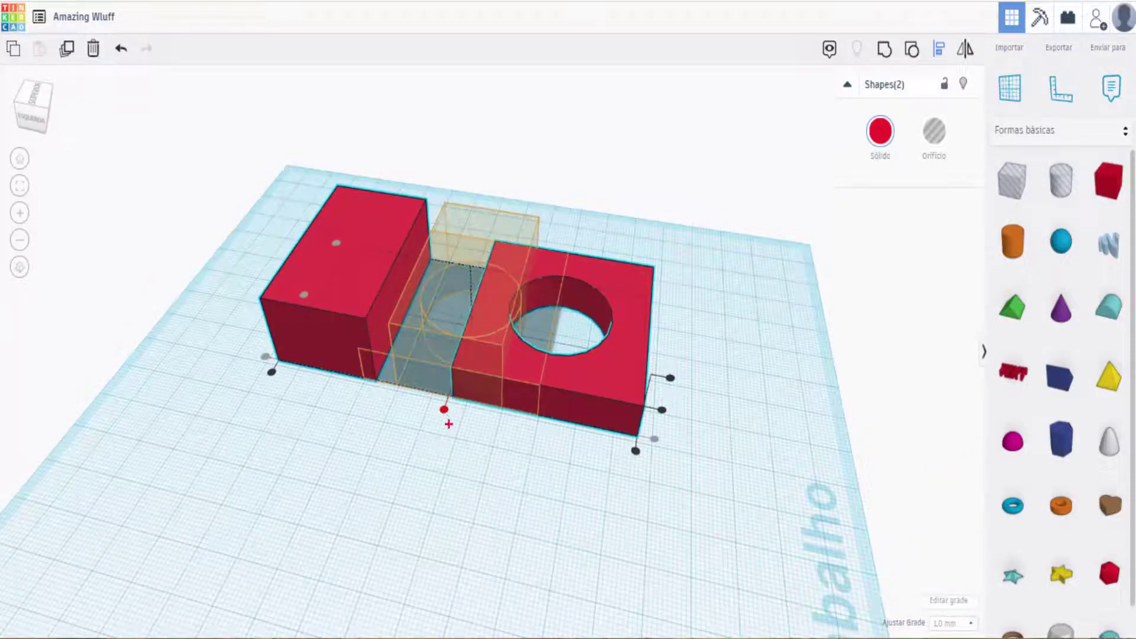
left_click_drag(448, 423, 453, 463, "ctrl+shift")
key("Escape")
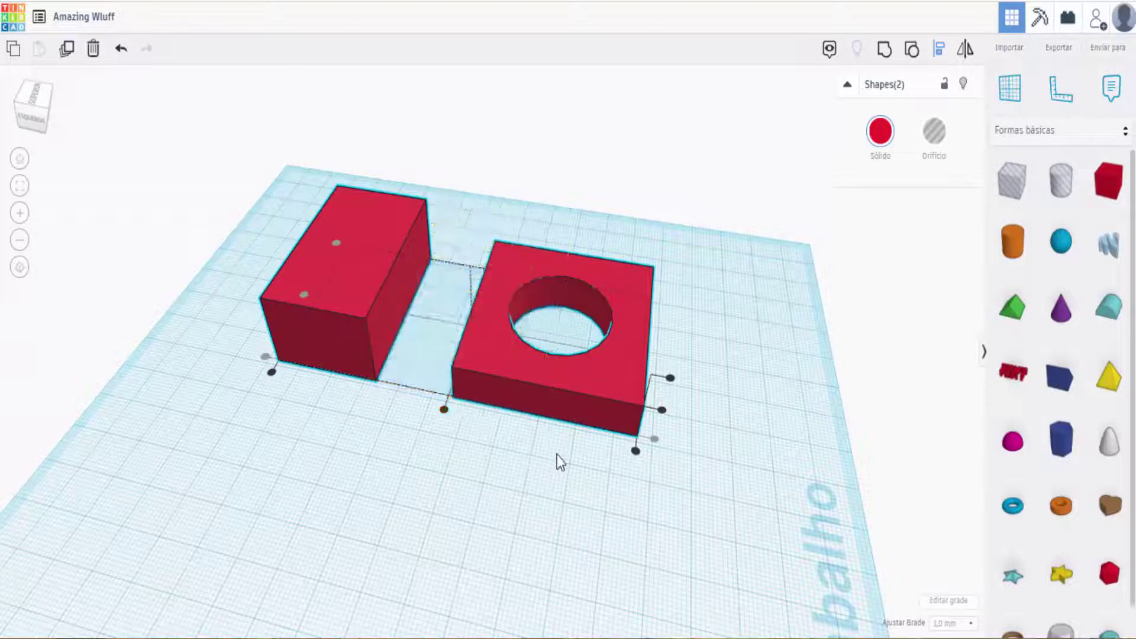
left_click(635, 451)
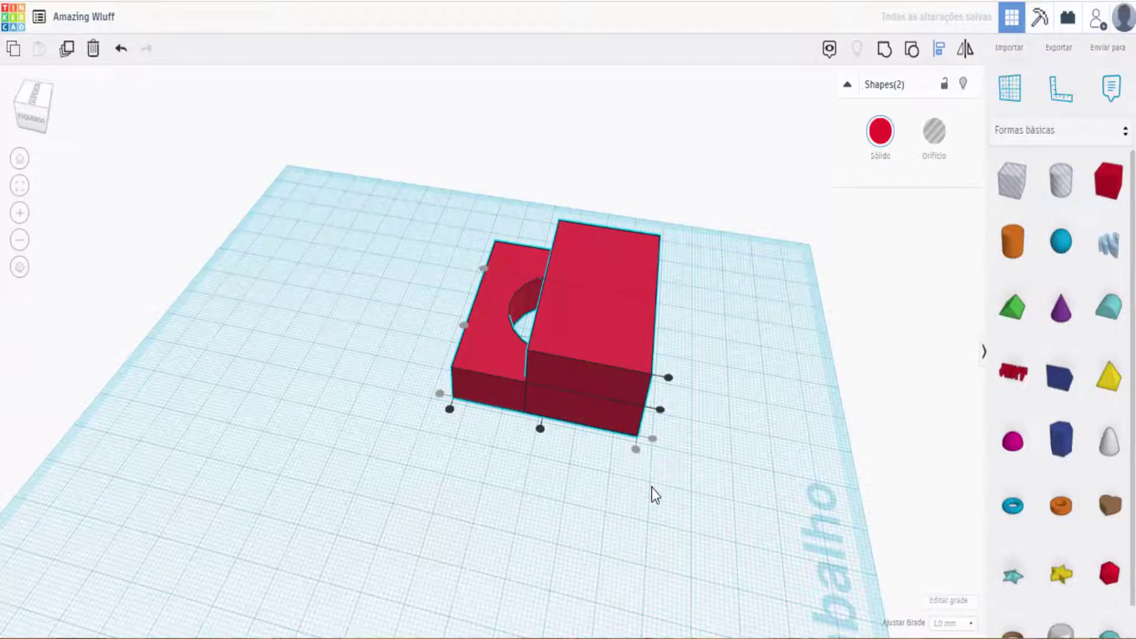
key("ctrl+z")
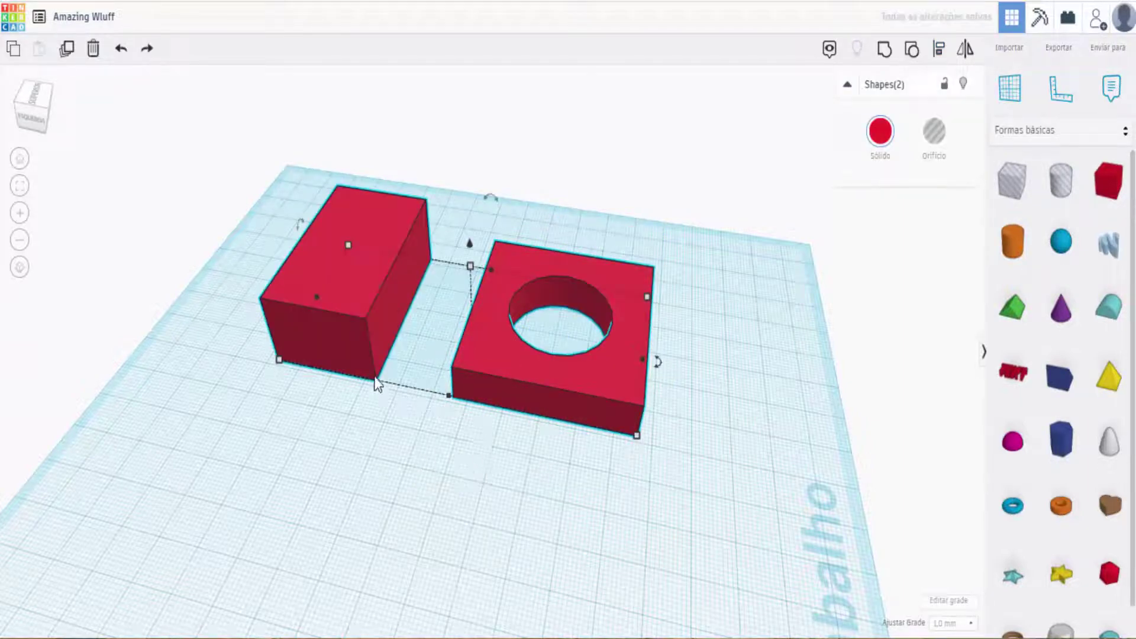
left_click(392, 386)
left_click(367, 339)
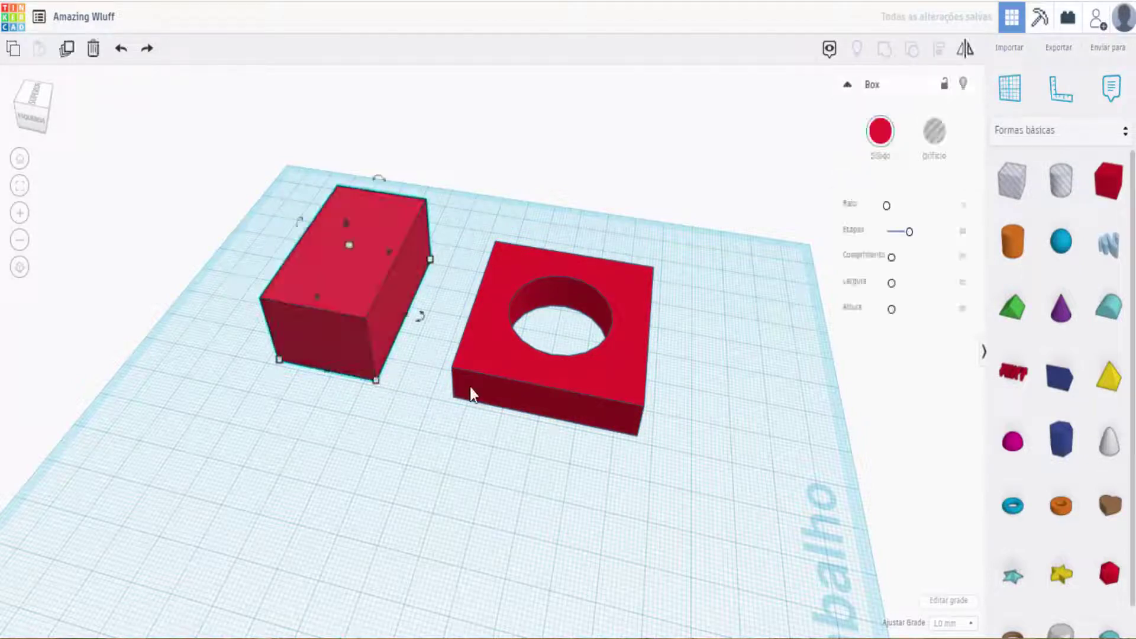
left_click(503, 473)
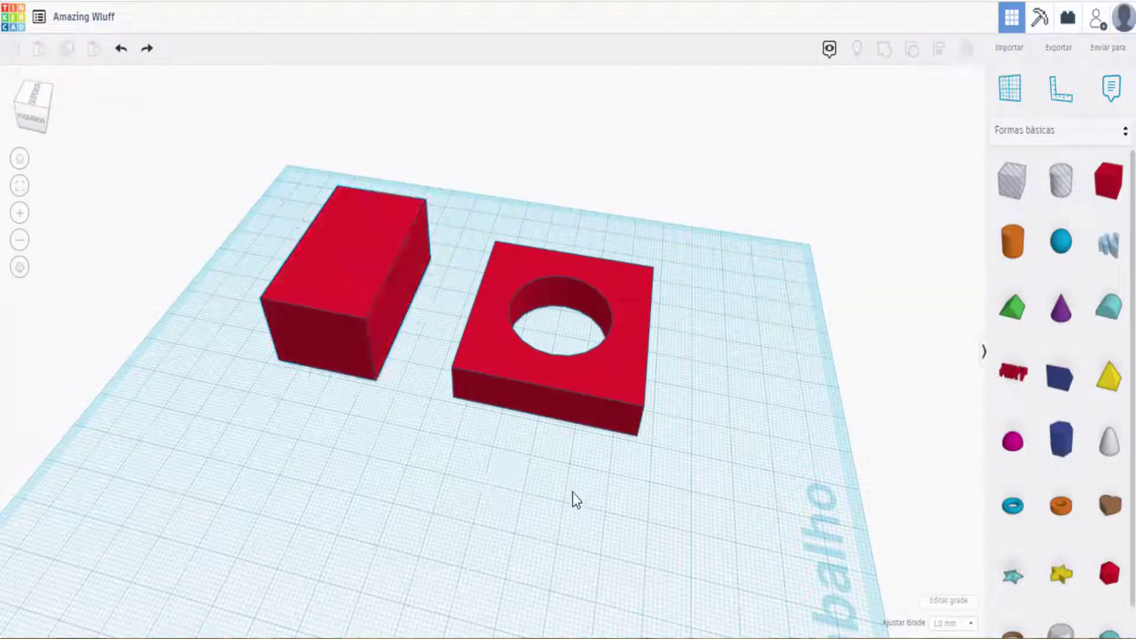
left_click_drag(710, 490, 228, 166)
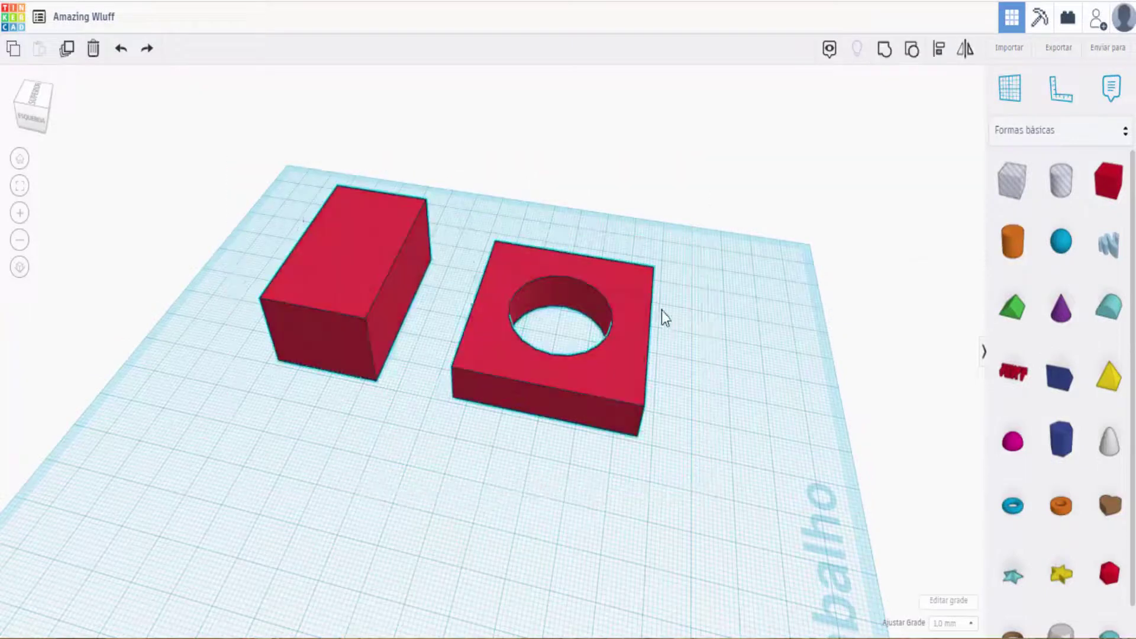
left_click(939, 49)
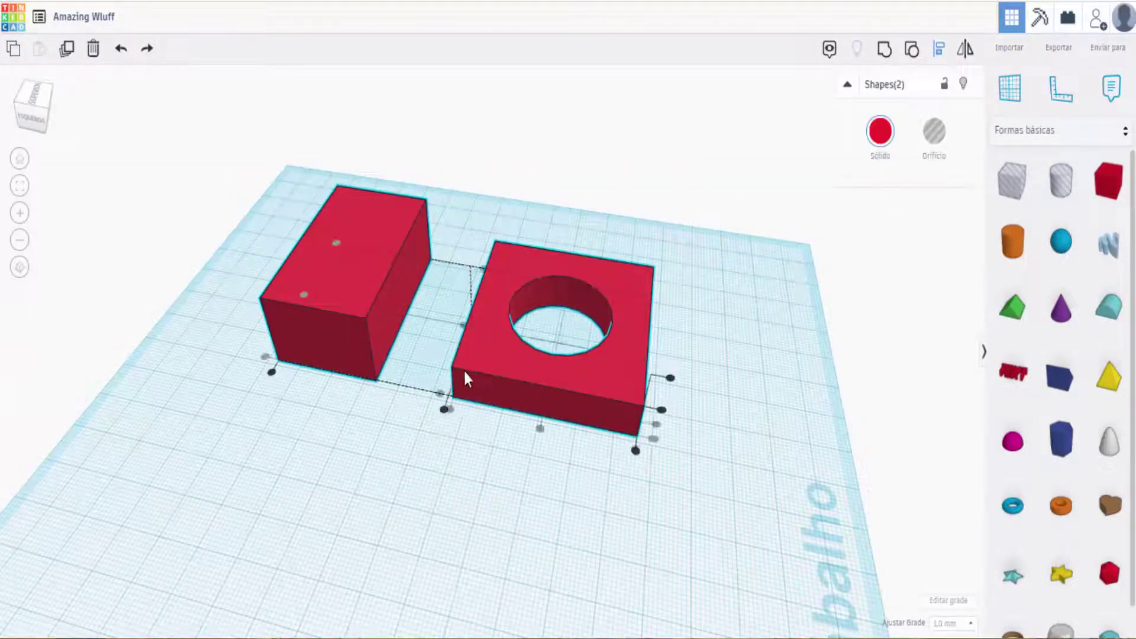
right_click_drag(484, 396, 536, 406)
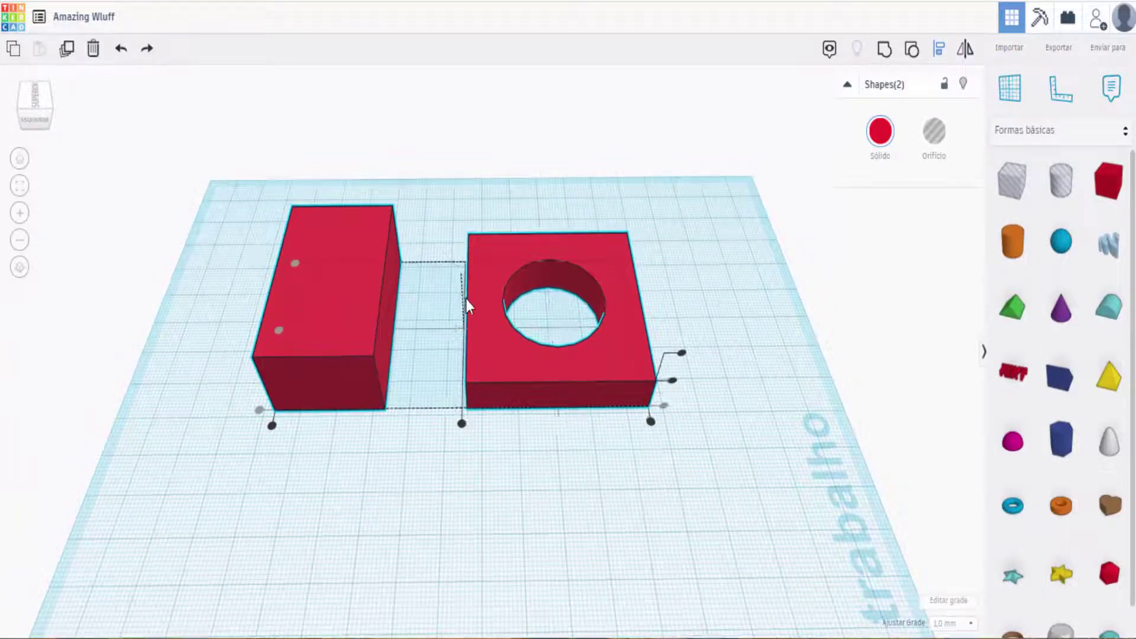
left_click(264, 416)
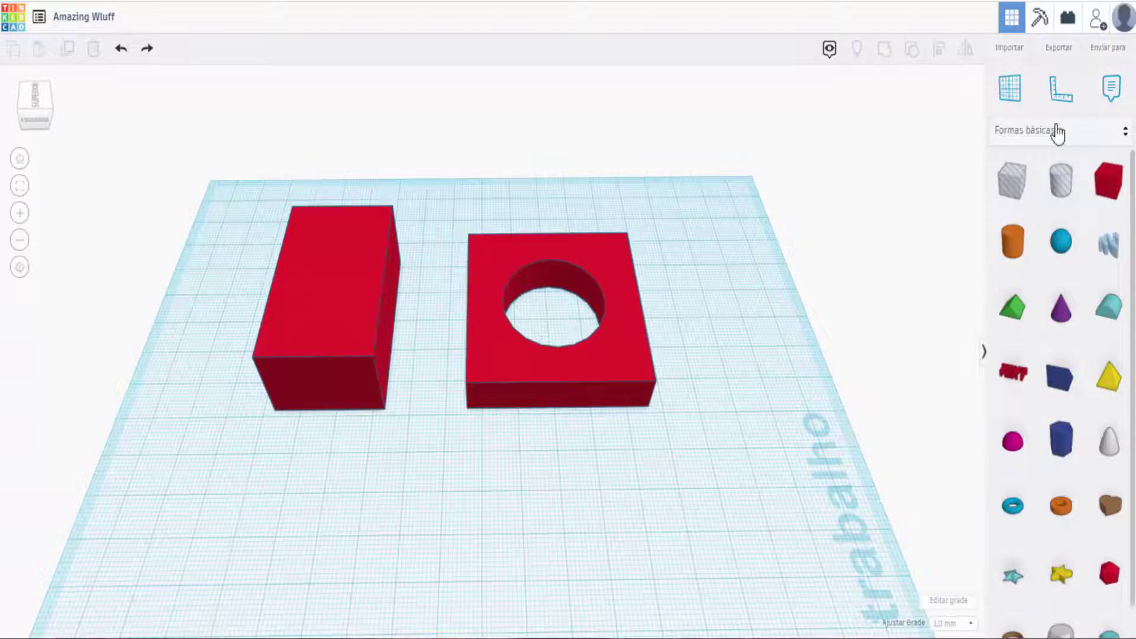
Place a ruler on the workplane in front of the holed plate and flip its axis direction
left_click(1062, 99)
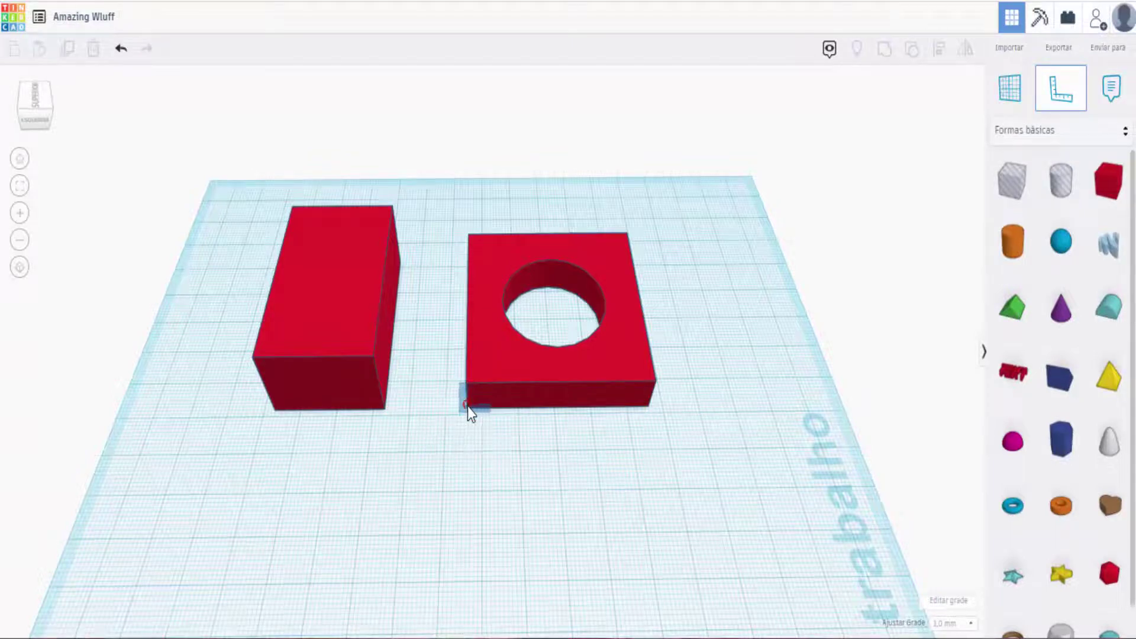
left_click(481, 483)
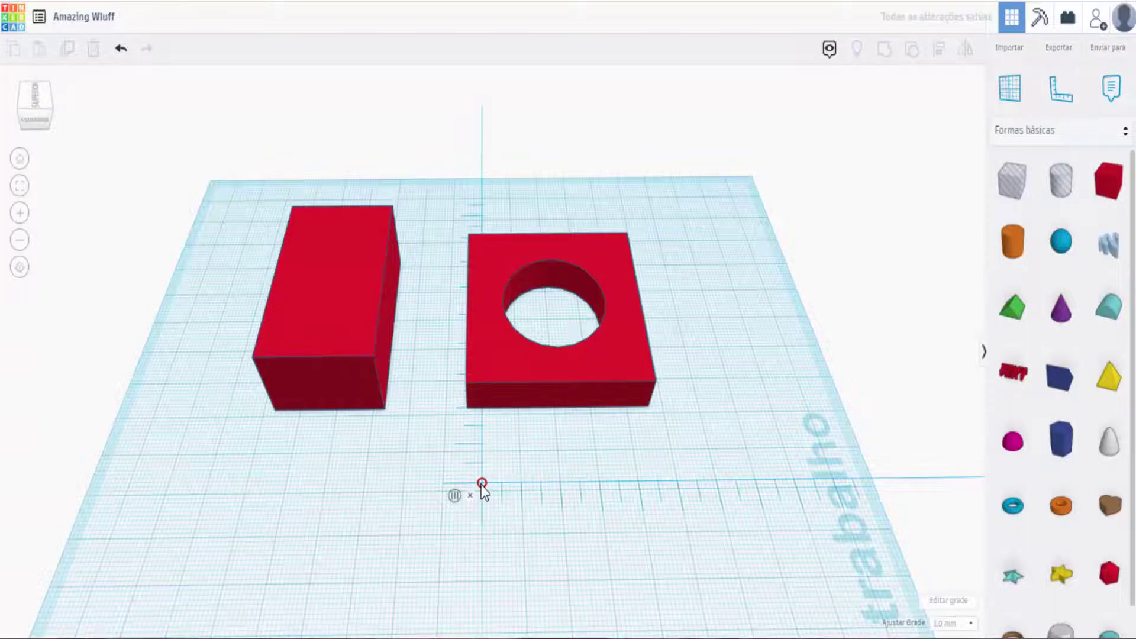
left_click(482, 483)
left_click(481, 483)
left_click(482, 483)
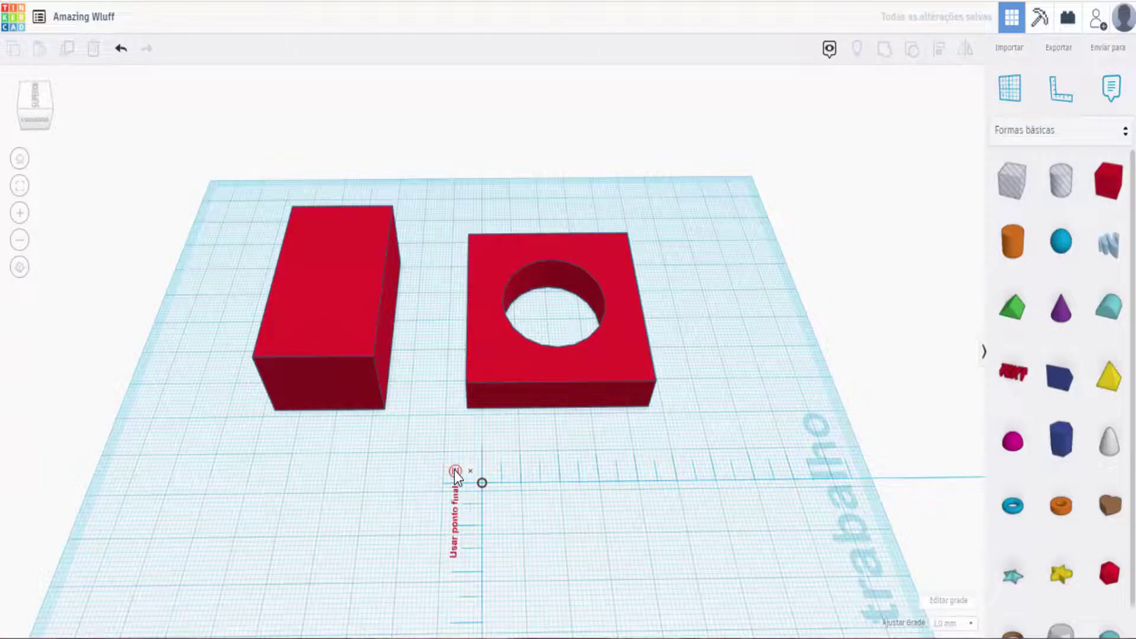
Set the ruler to measure to shape midpoints and move its origin onto the holed plate's front corner nearest the taller box
left_click(469, 401)
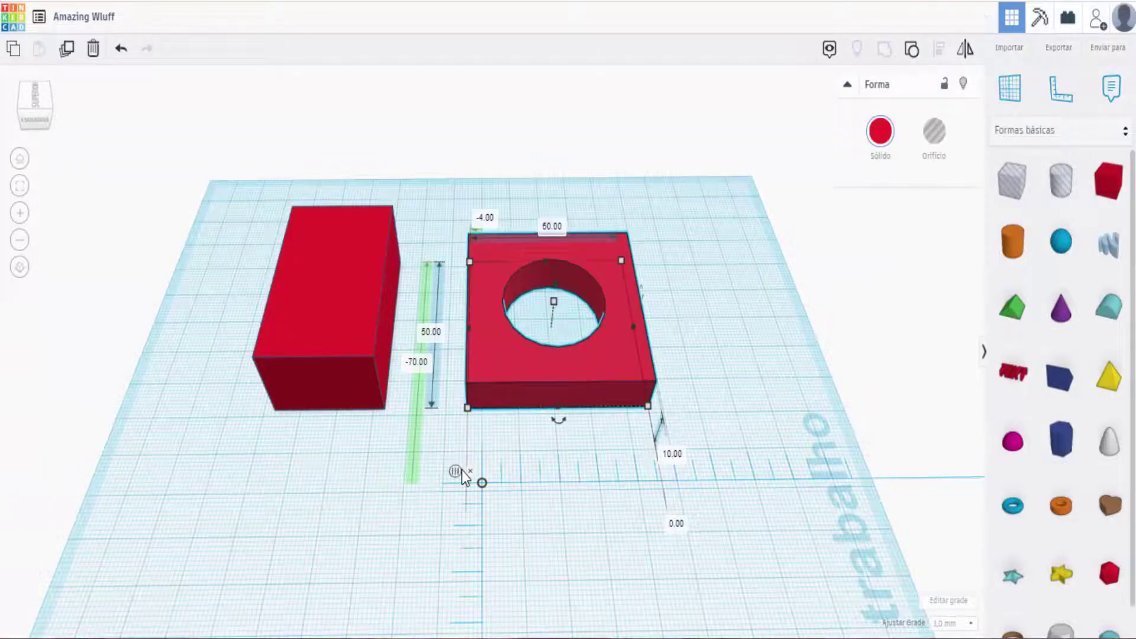
left_click(462, 470)
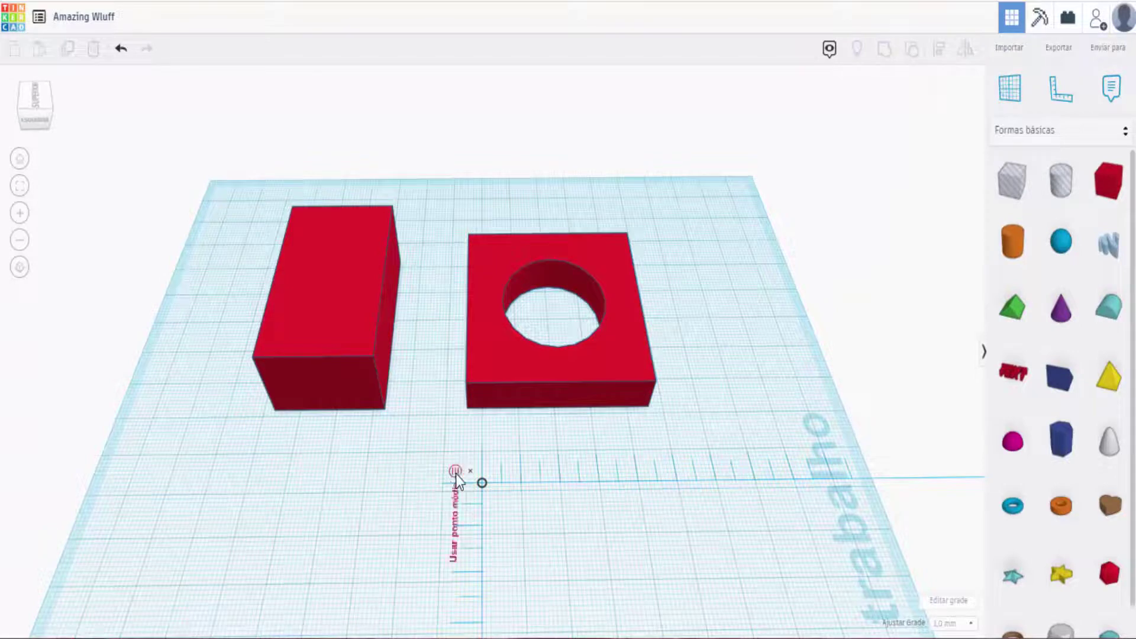
left_click_drag(483, 483, 467, 408)
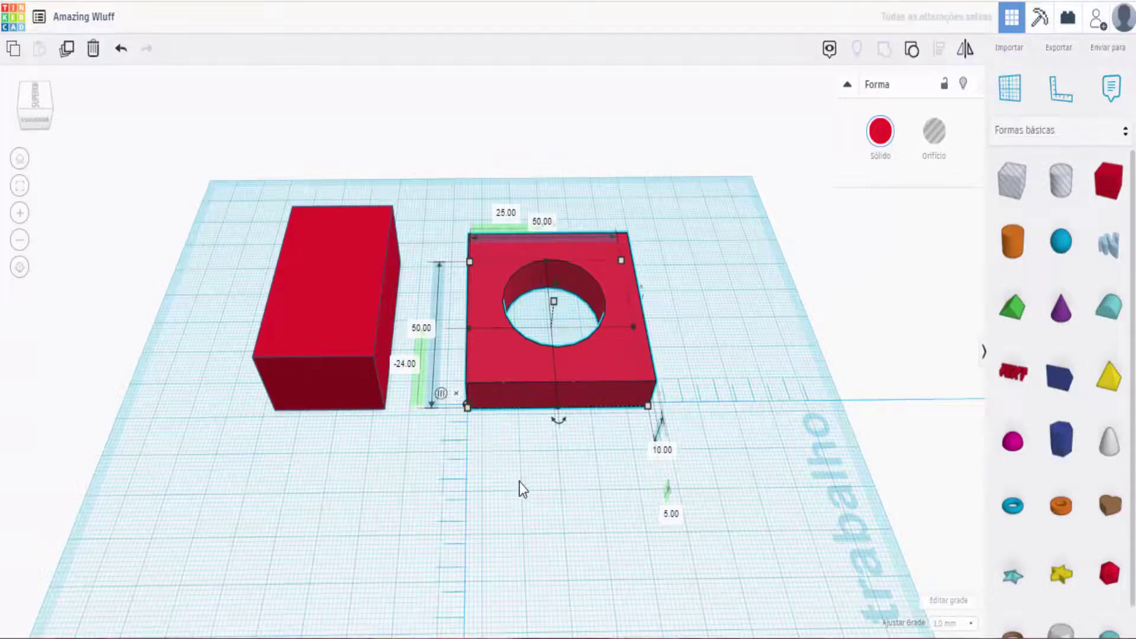
key("ctrl+z")
left_click_drag(482, 482, 468, 409)
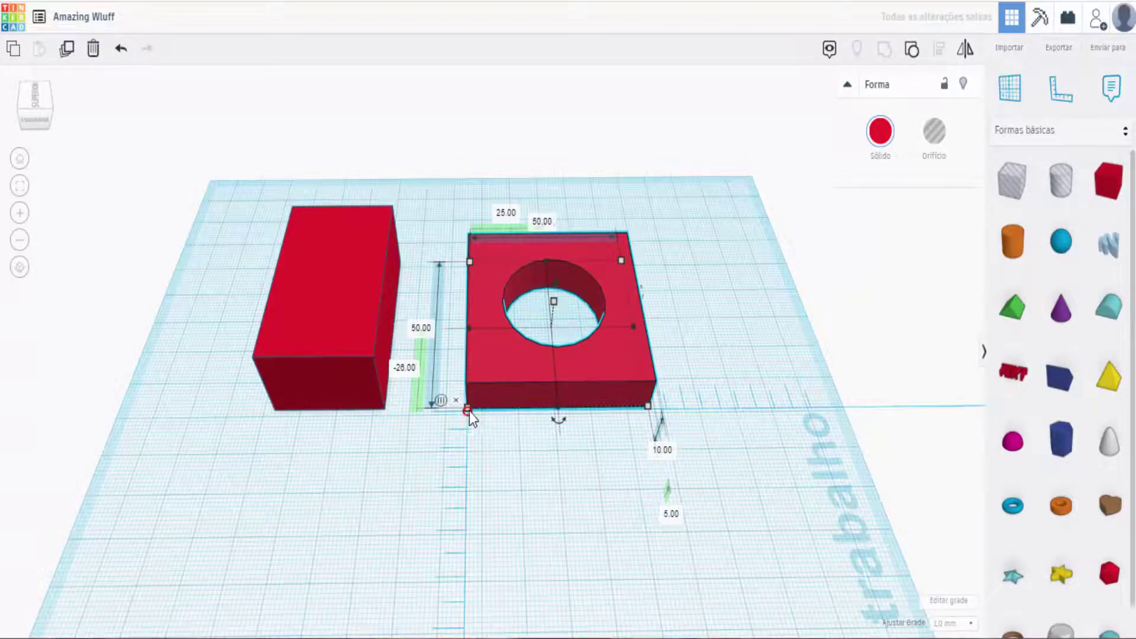
mouse_move(469, 411)
left_mouse_down()
mouse_move(456, 456)
mouse_move(467, 407)
left_mouse_up()
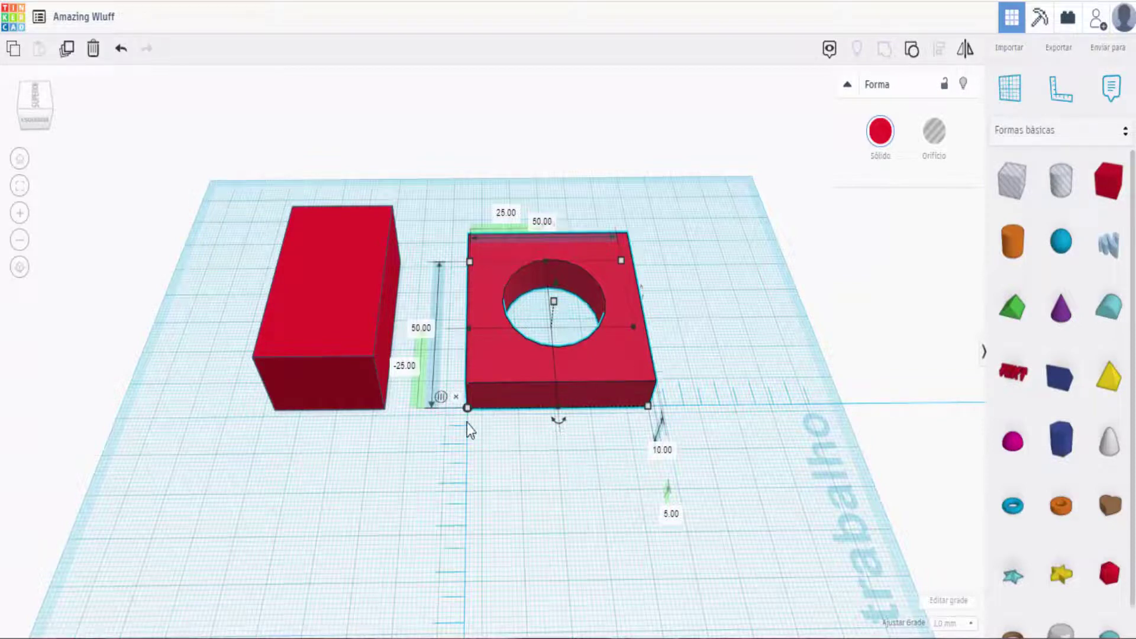
Switch the ruler to endpoint measuring and back to midpoint, and flip its depth axis to run along the plate
left_click(445, 399)
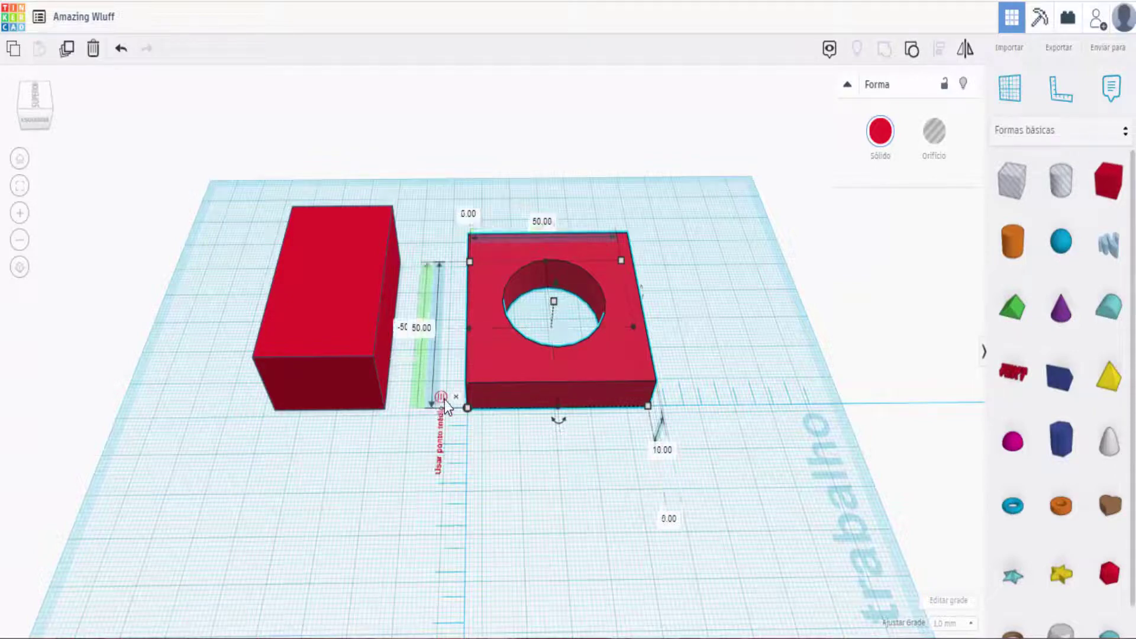
left_click(445, 399)
left_click(468, 409)
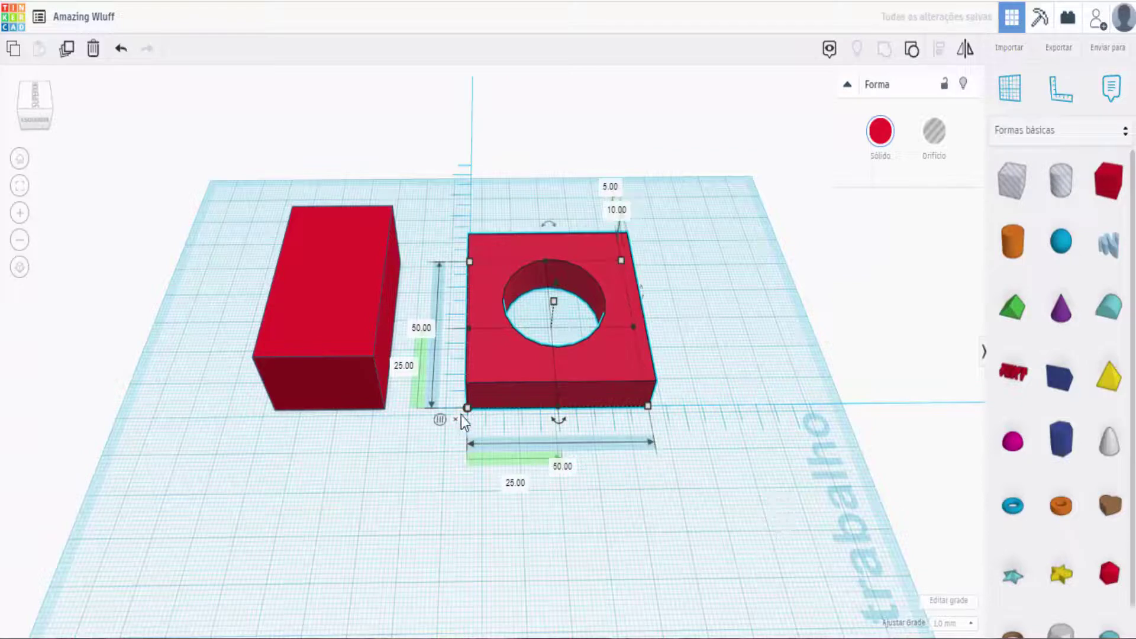
Move the taller box away from the plate, to ruler offsets of about -42 mm sideways and 23 mm in depth
left_click(489, 525)
left_click_drag(368, 343, 335, 334)
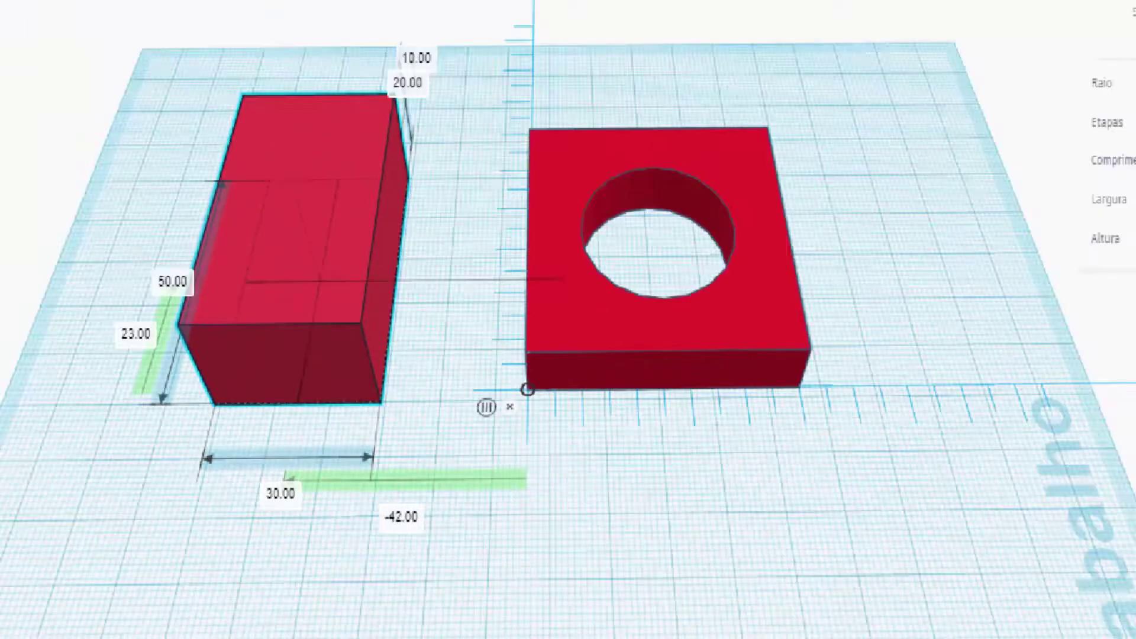
left_click_drag(469, 489, 507, 566, "ctrl+shift")
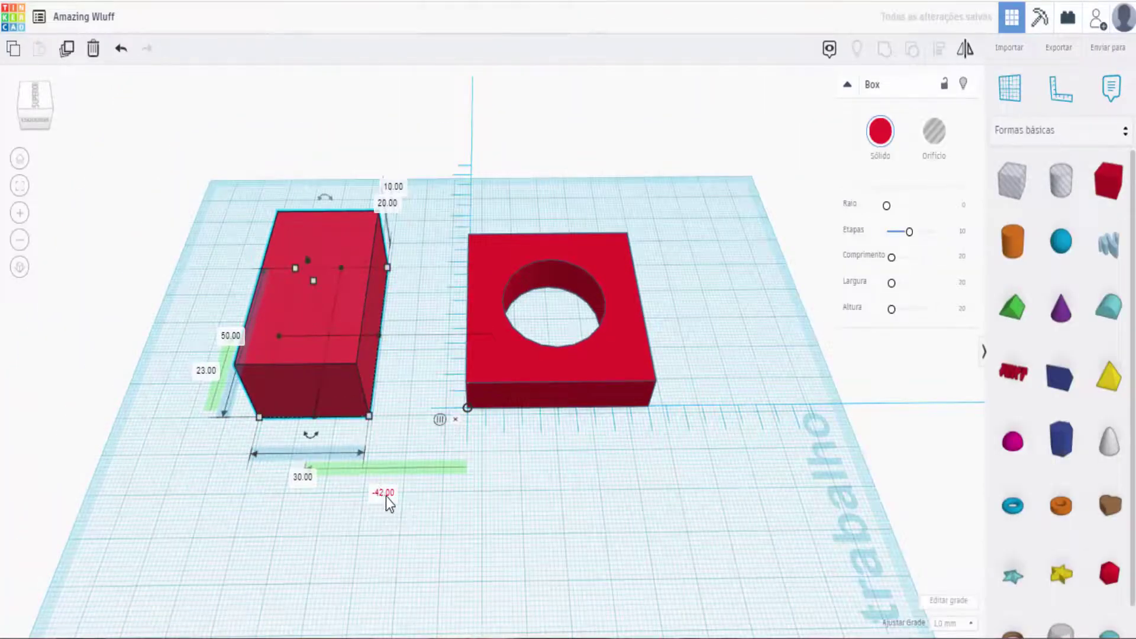
Try a sideways ruler offset of 0 mm for the taller box, and undo that move
left_click(386, 496)
type("0")
key("Return")
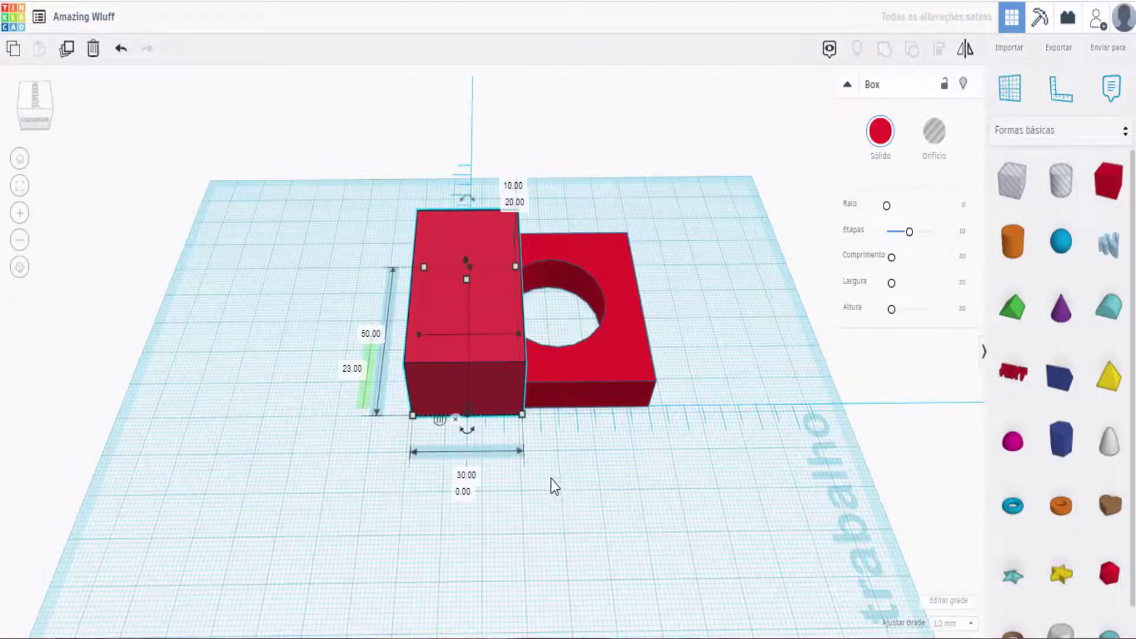
key("ctrl+z")
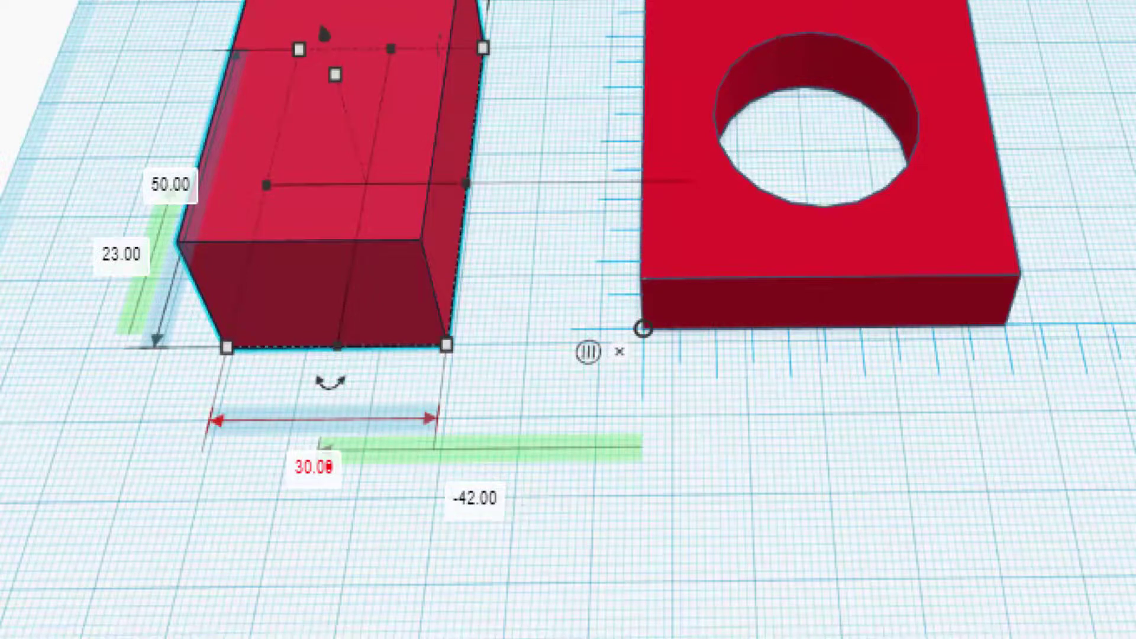
left_click_drag(320, 396, 436, 488, "ctrl")
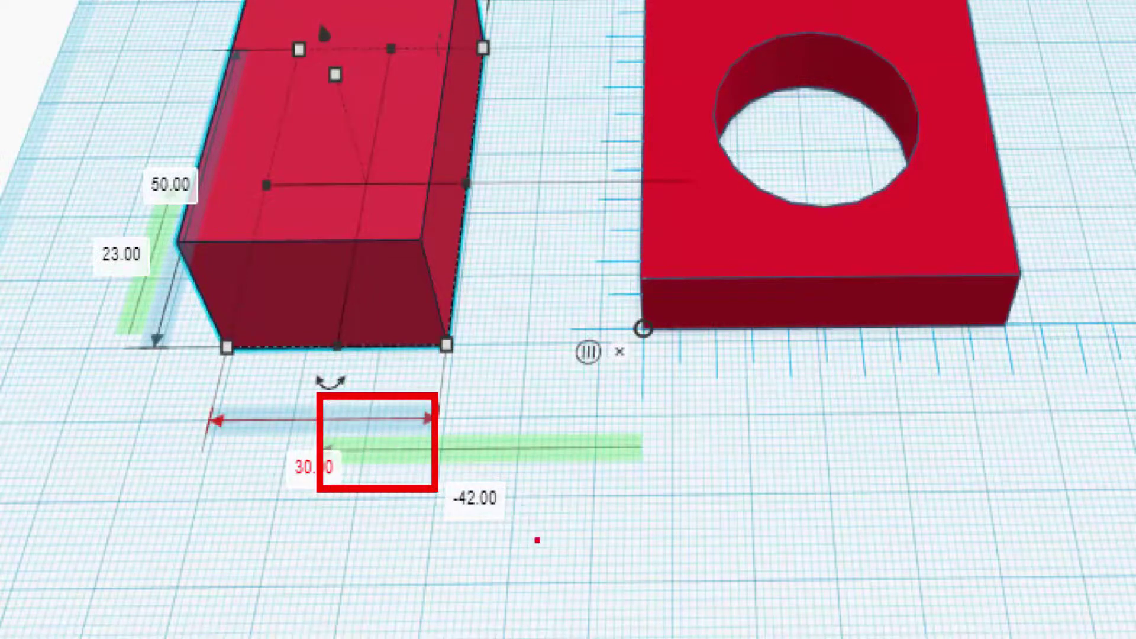
key("e")
left_click_drag(272, 450, 342, 541, "ctrl")
key("e")
left_click_drag(327, 377, 444, 526, "ctrl")
key("e")
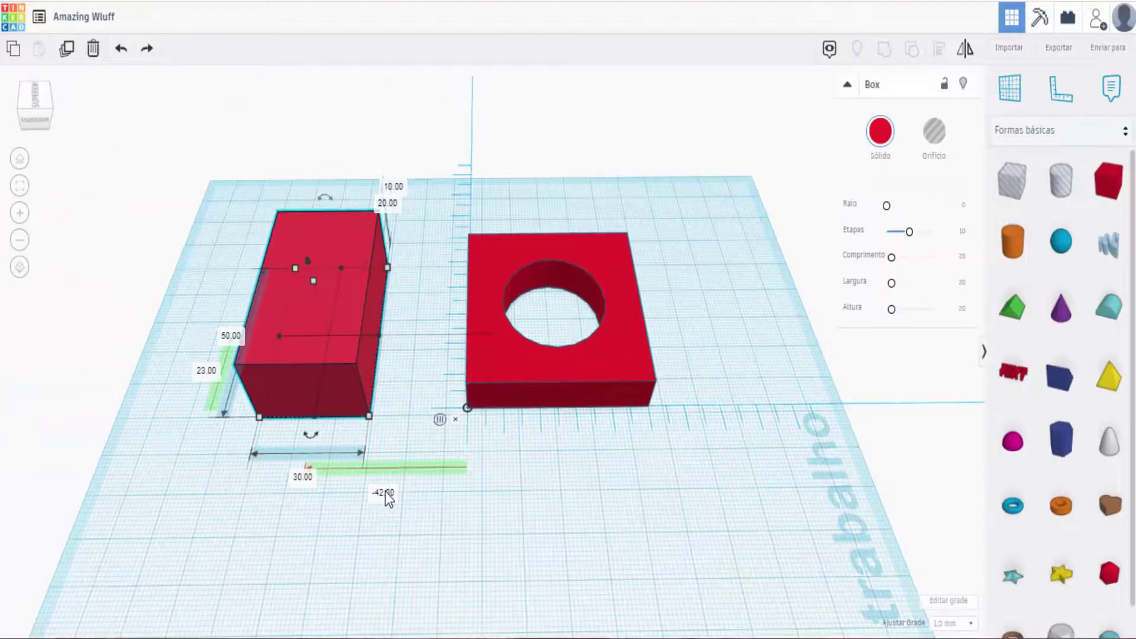
Set the taller box's sideways ruler offset to -15 mm so its side touches the holed plate
left_click(409, 496)
type("-15")
key("Return")
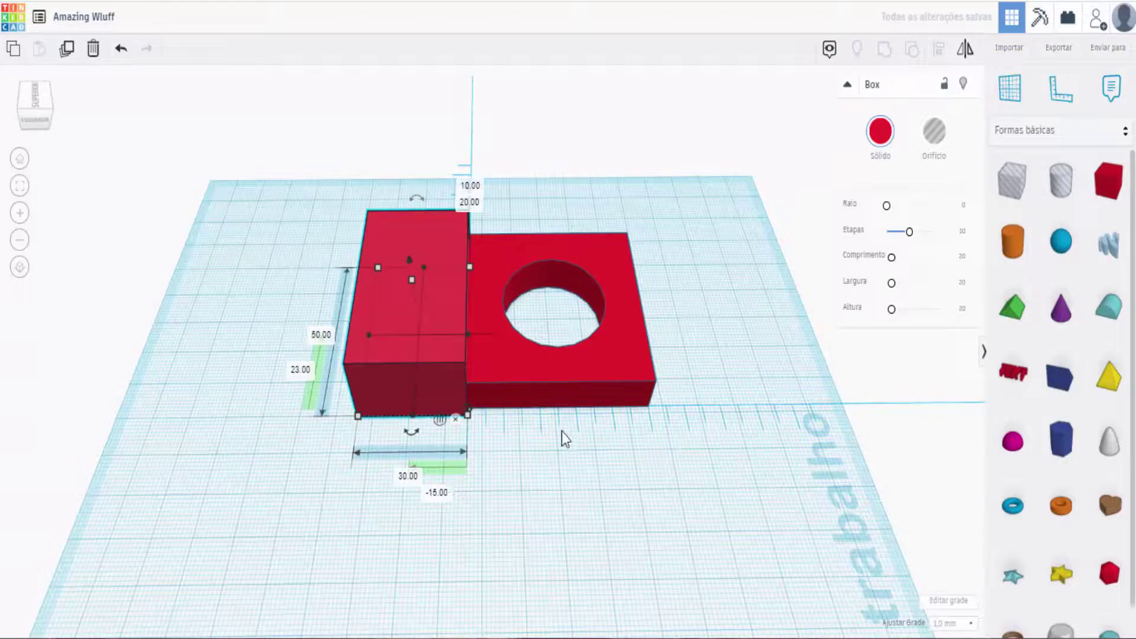
Try a depth offset of 0 mm from the ruler origin for the taller box
right_click_drag(548, 485, 623, 442)
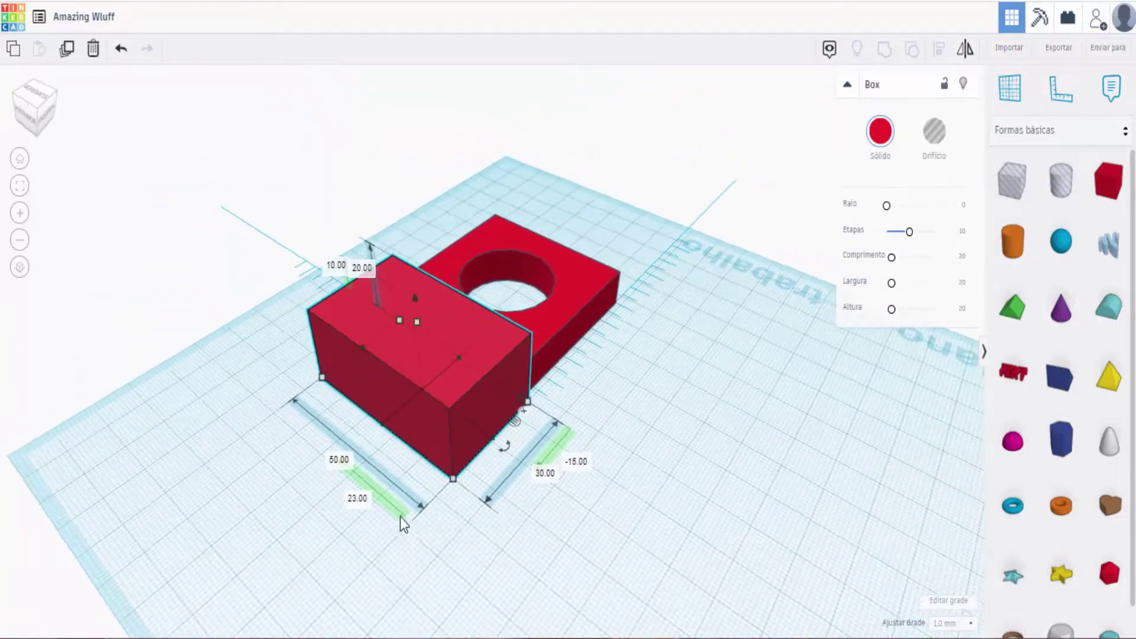
left_click(365, 504)
type("0")
key("Return")
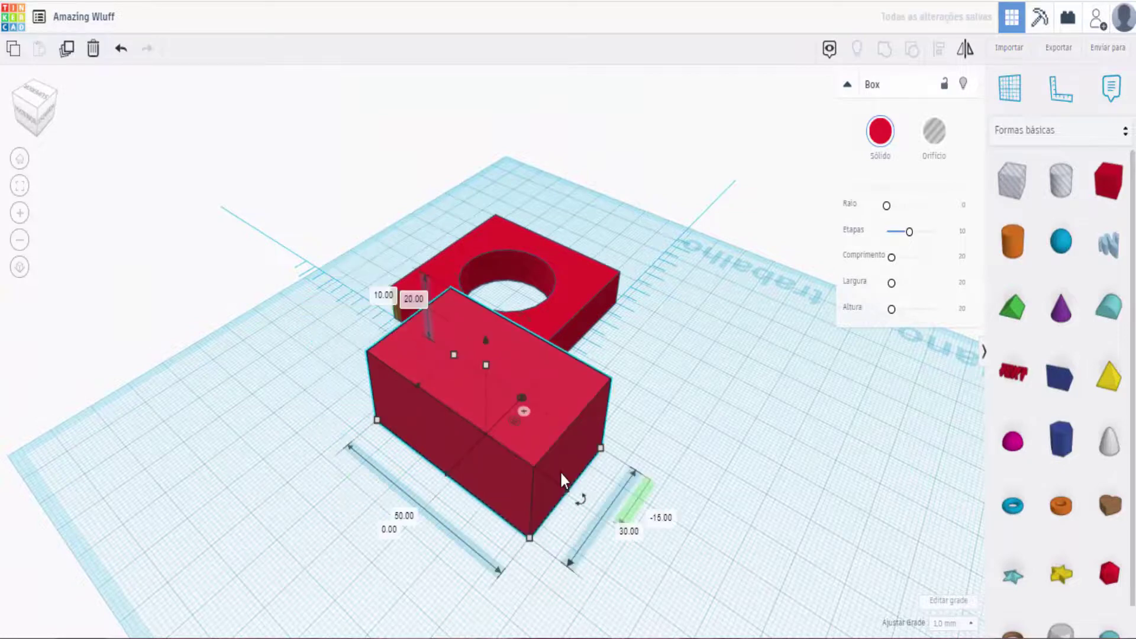
Set the taller box's depth offset from the ruler origin to 25 mm, flush with the holed plate
right_click_drag(666, 445, 664, 414)
left_click(354, 523)
type("25")
key("Return")
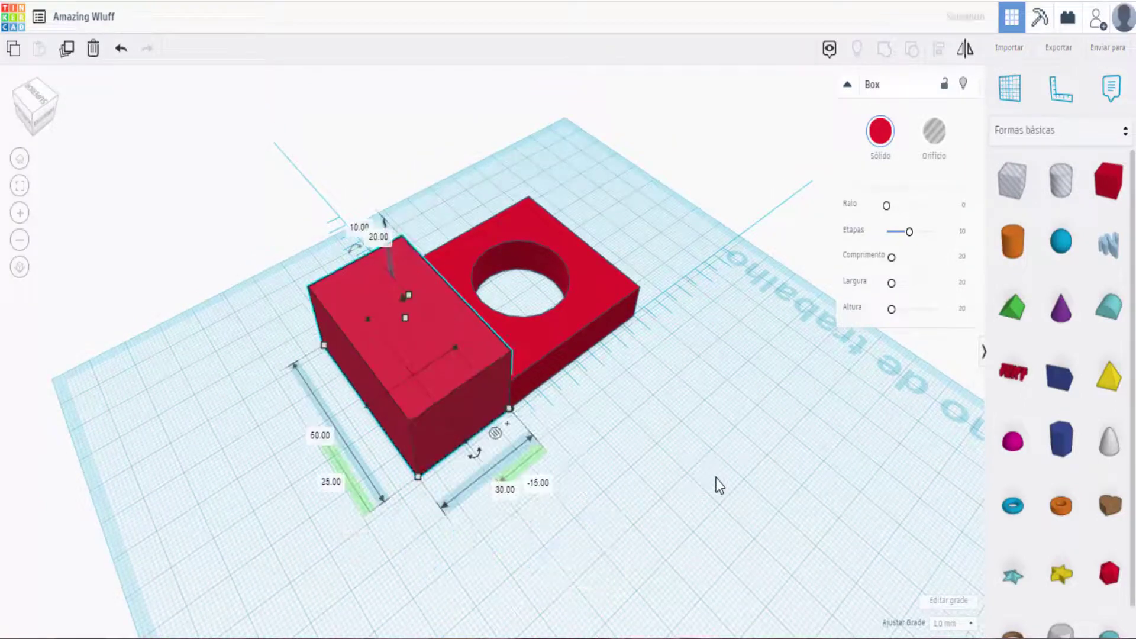
right_click_drag(685, 441, 567, 374)
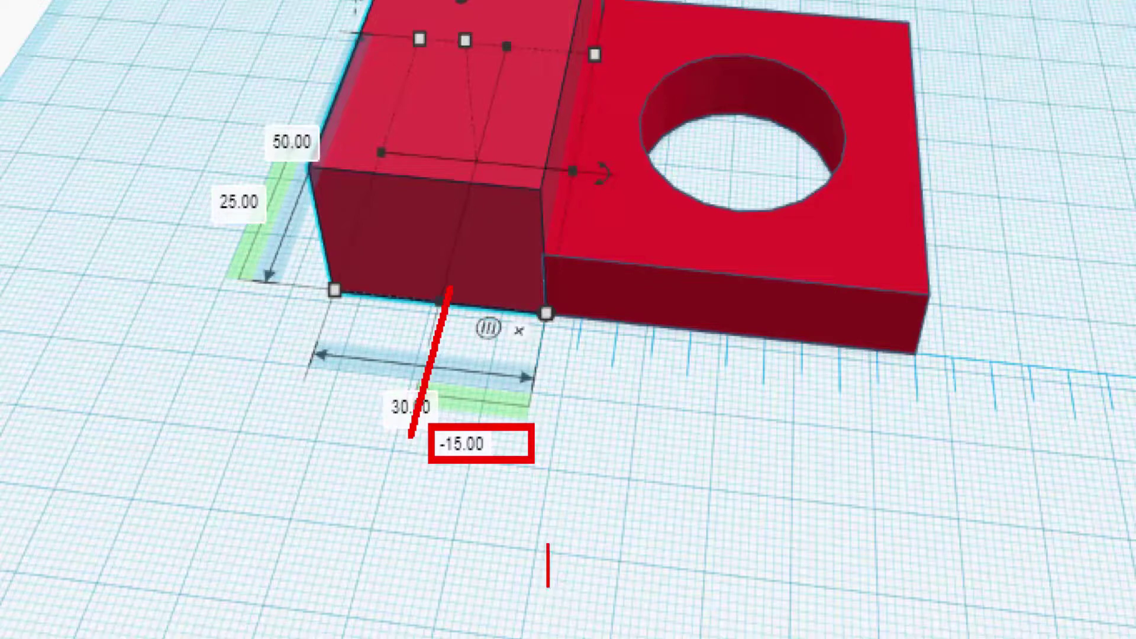
type("47")
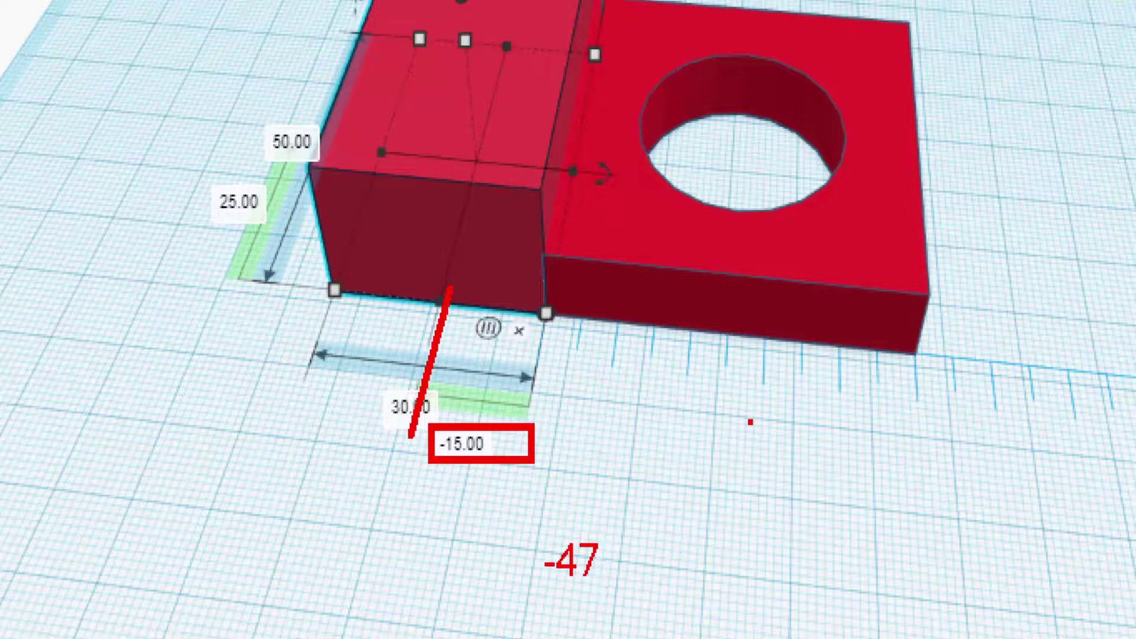
Group the taller box and the holed plate into one solid shape
left_click_drag(640, 302, 542, 291, "ctrl+shift")
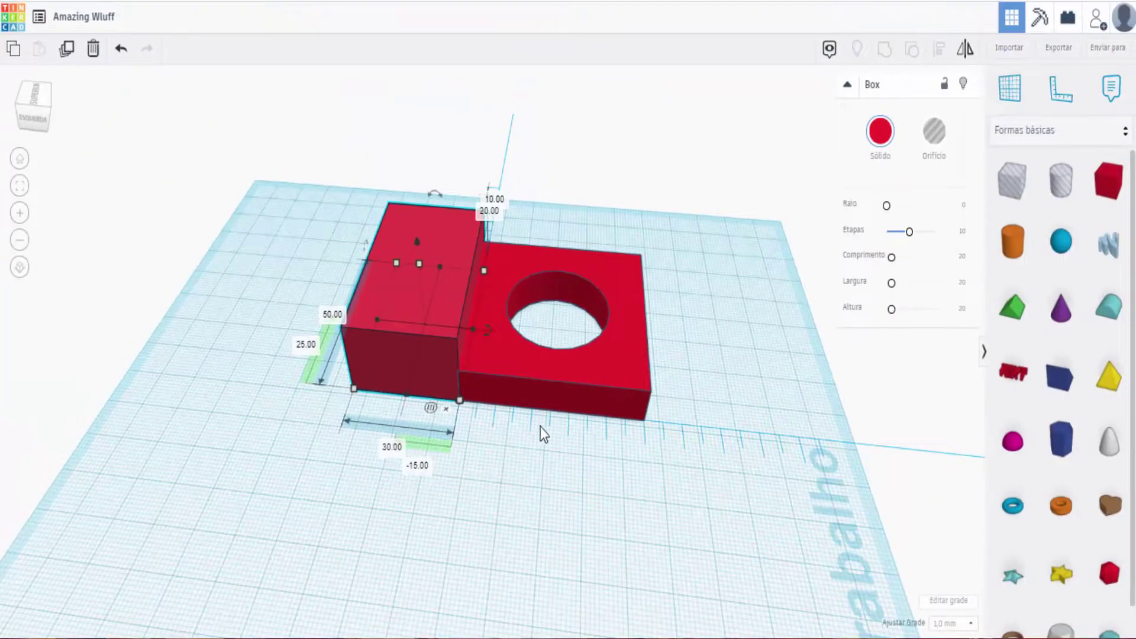
left_click(541, 433)
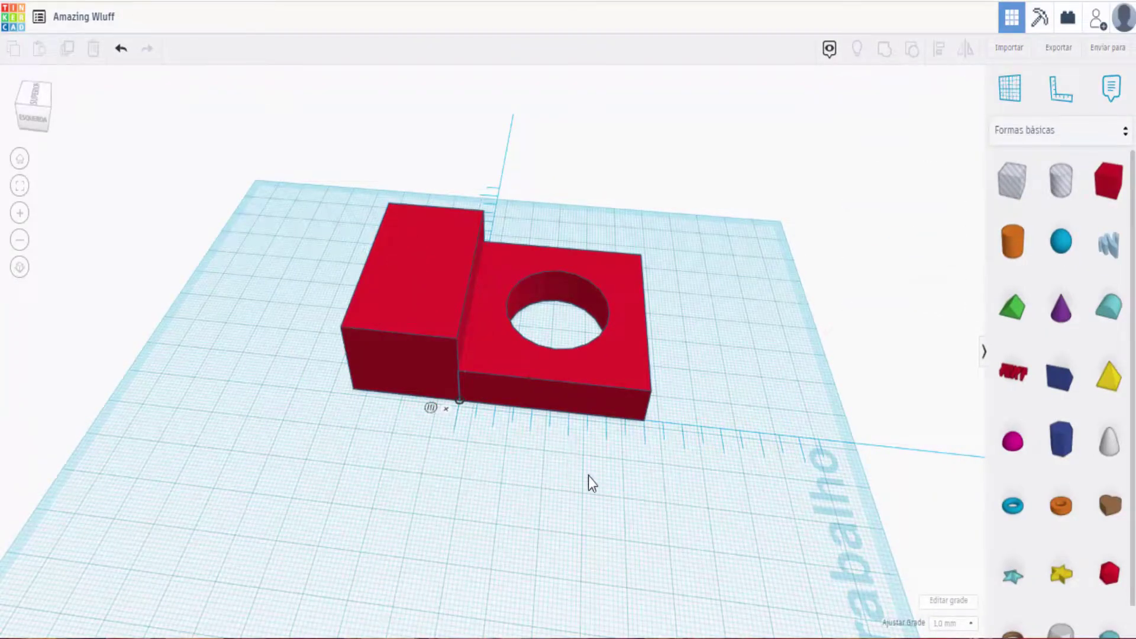
left_click_drag(717, 484, 303, 166)
left_click_drag(718, 155, 297, 485)
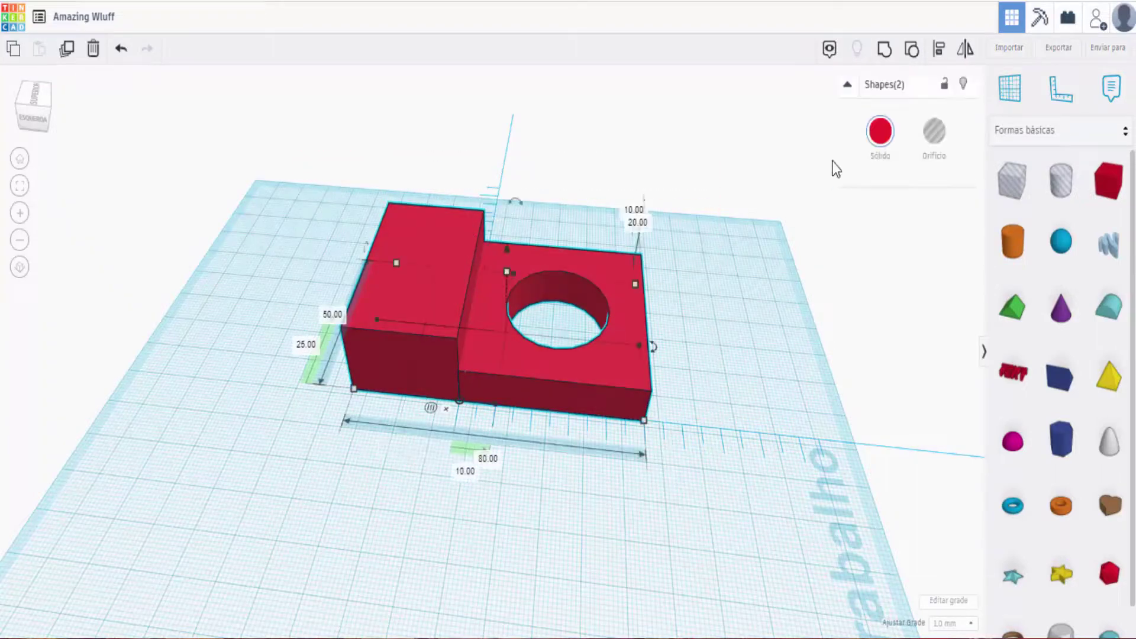
left_click(884, 50)
left_click(766, 266)
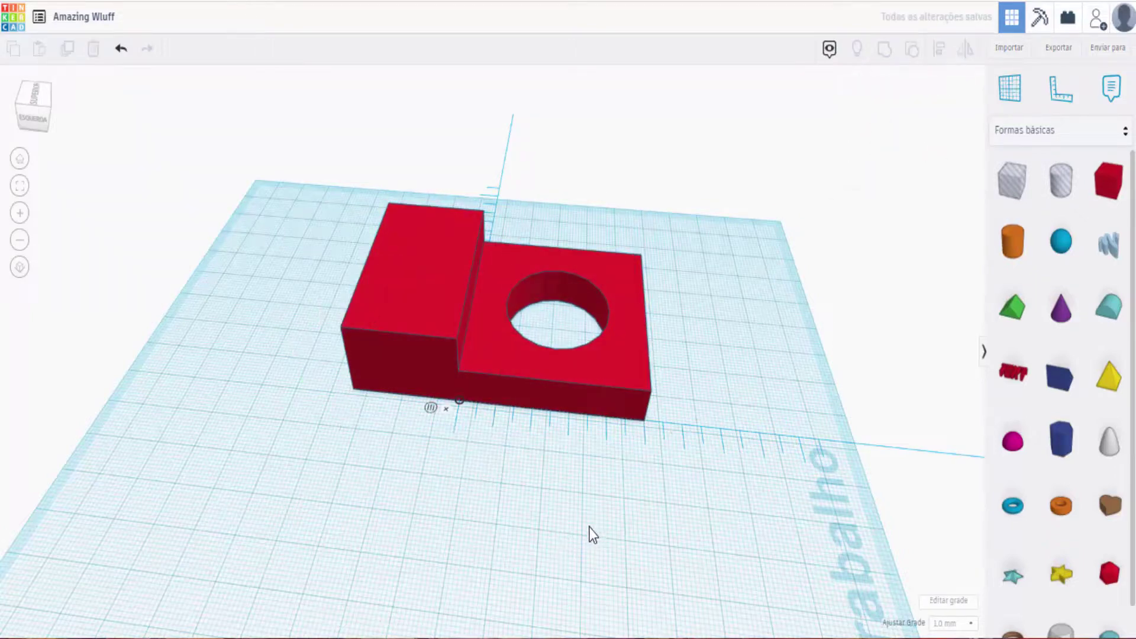
Remove the ruler from the workplane and move the grouped part by about -13 mm and -18 mm along the workplane
left_click(1058, 108)
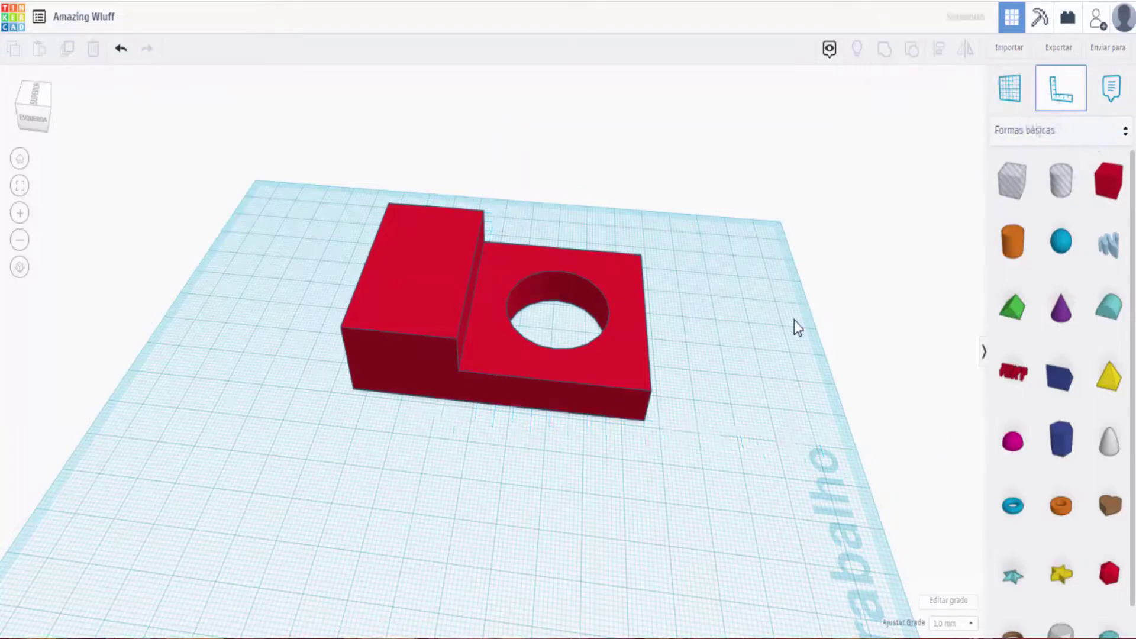
key("Escape")
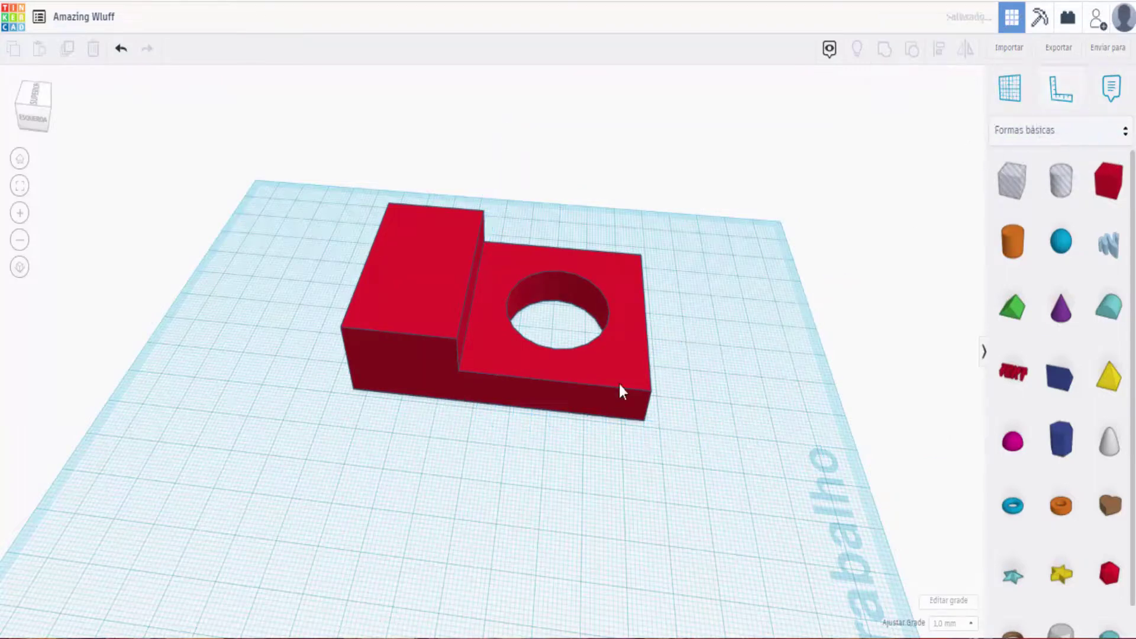
left_click_drag(539, 403, 510, 453)
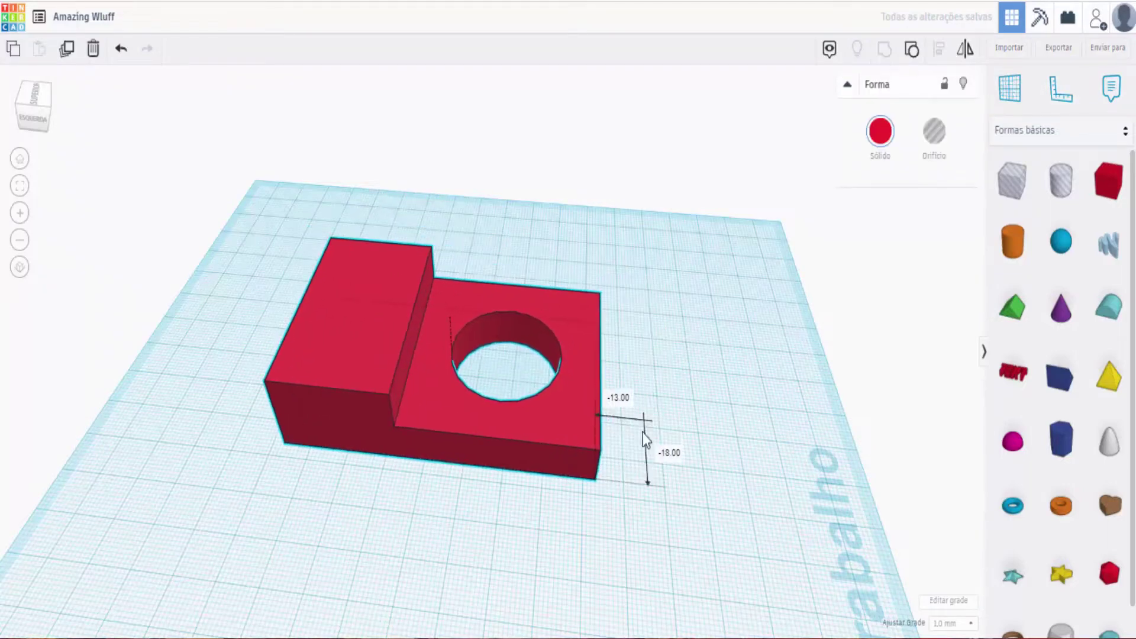
Place a new ruler on the empty workplane area in front of the grouped part, near its taller end
left_click(1057, 107)
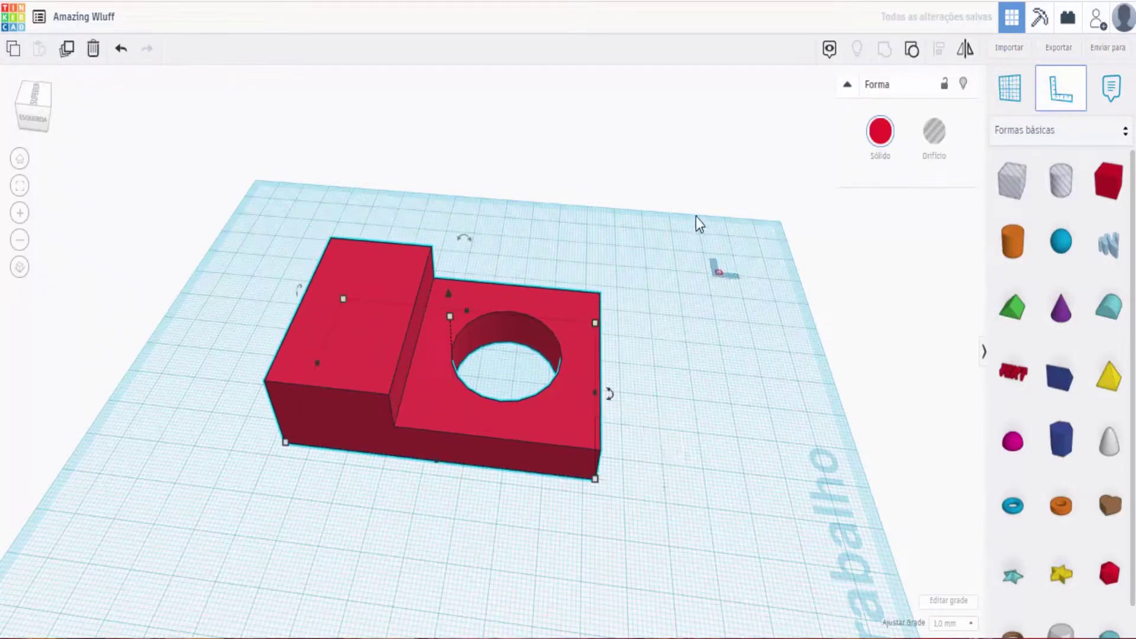
scroll(699, 220, "down", 2)
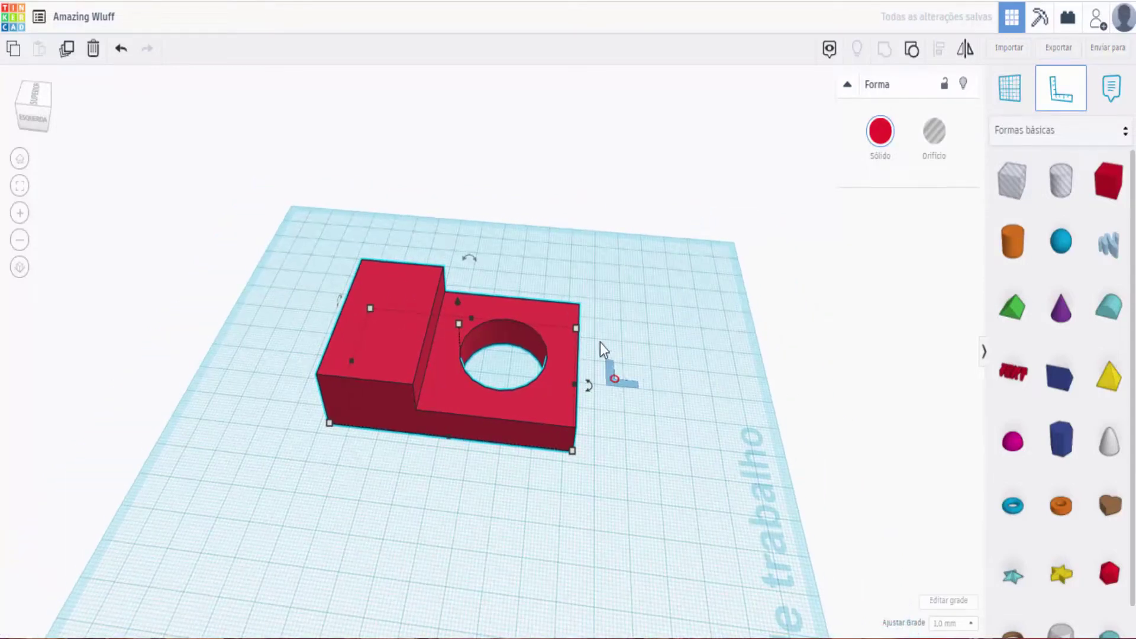
left_click(627, 310)
middle_click_drag(672, 381, 693, 260)
left_click(337, 461)
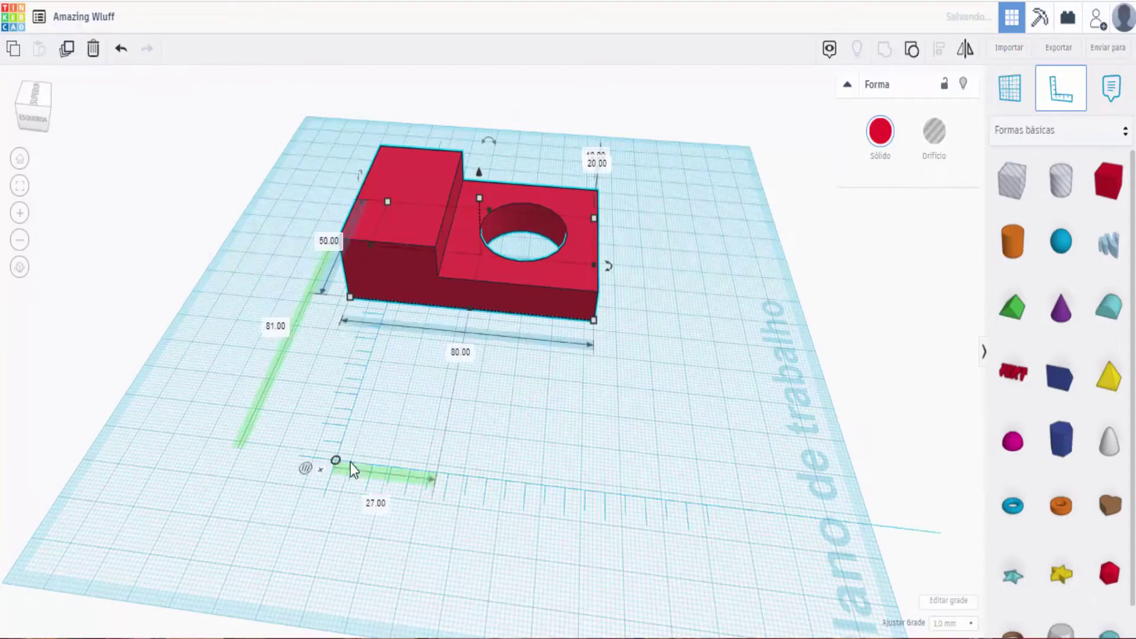